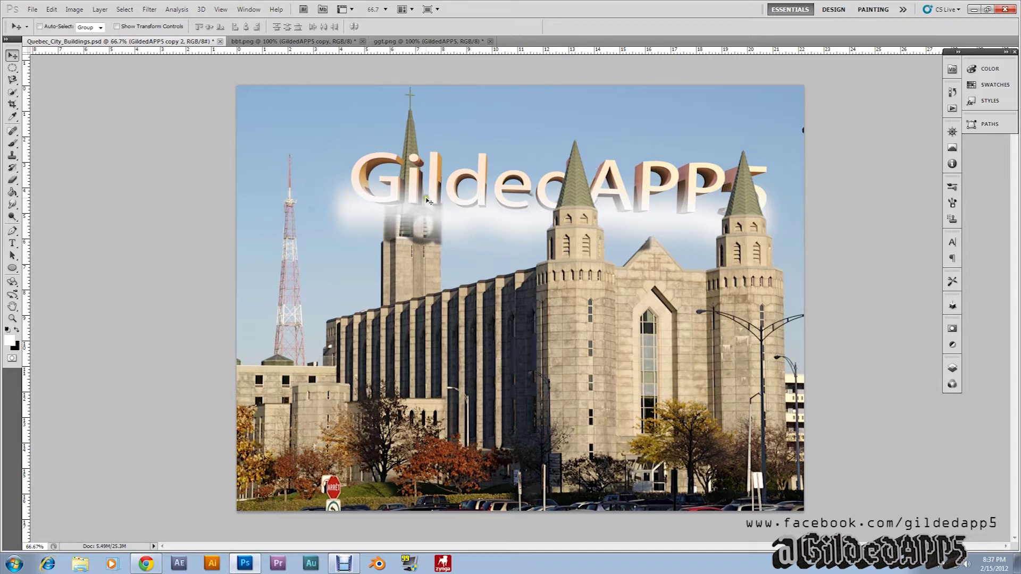
Step: Open the image Quebec_City_Buildings.jpg from the textures folder
click(31, 9)
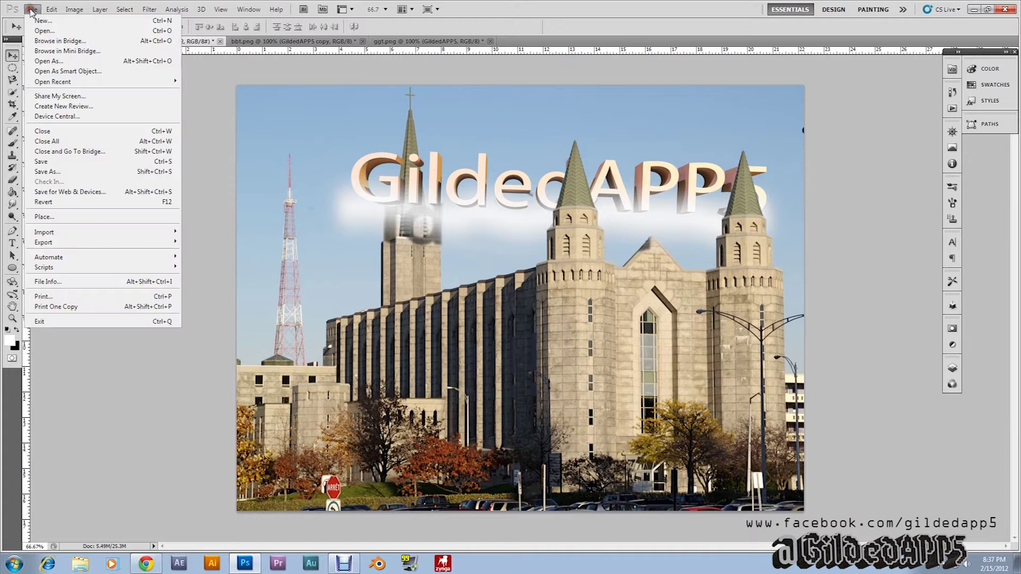
click(34, 31)
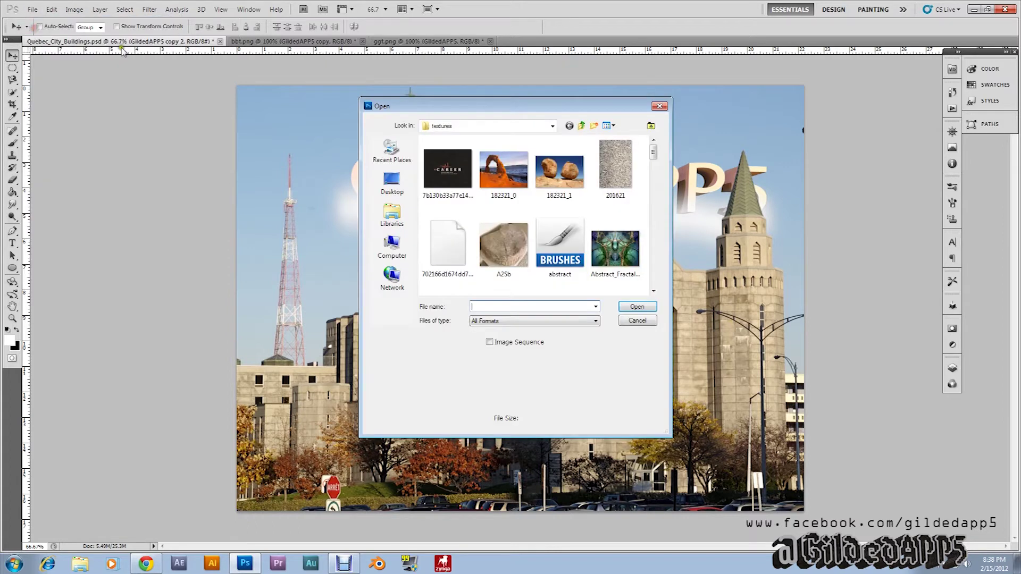
click(654, 291)
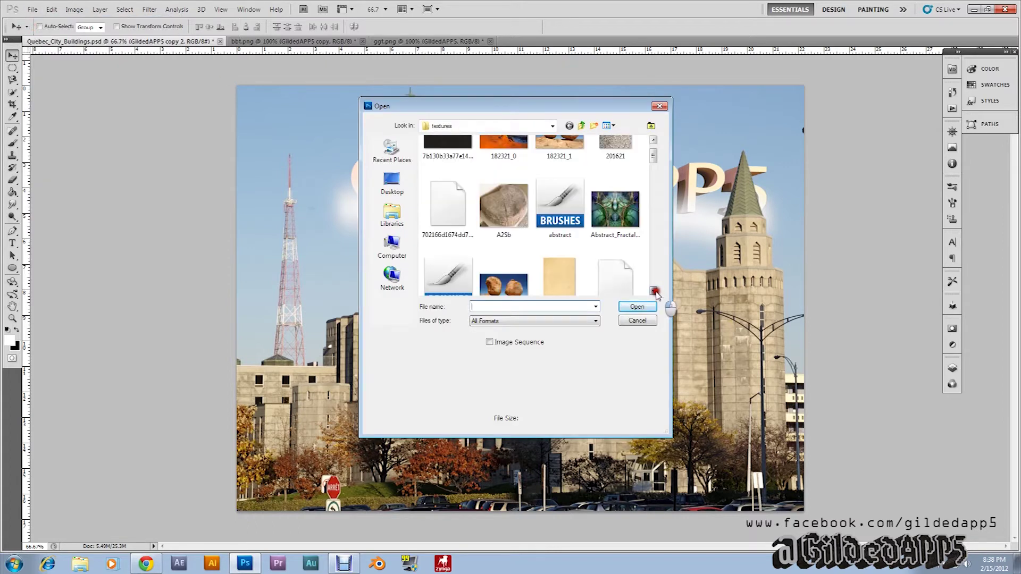
click(654, 292)
click(654, 292)
click(654, 292)
click(654, 292)
click(654, 292)
click(654, 292)
click(655, 291)
click(654, 292)
click(654, 292)
double_click(425, 147)
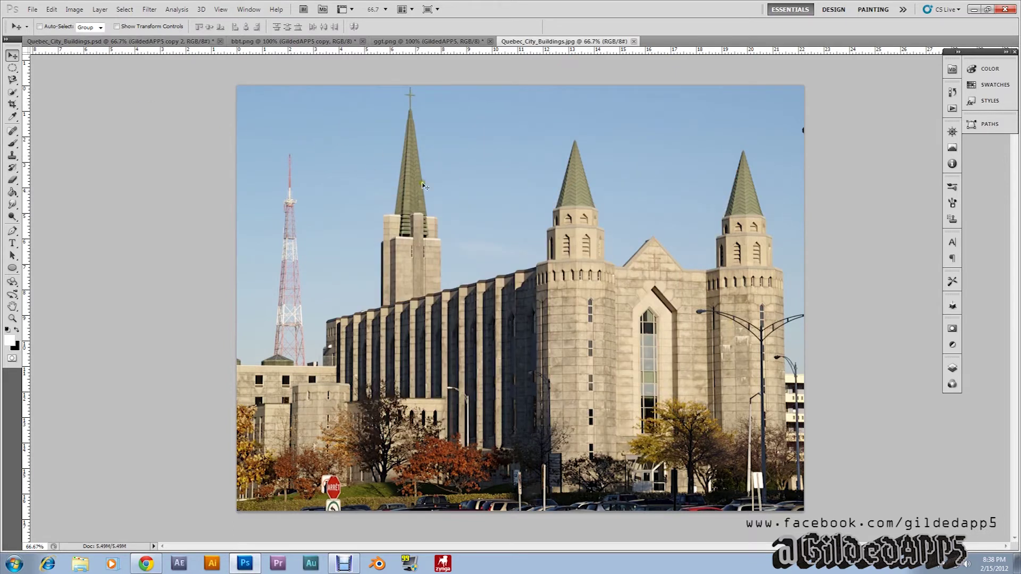
Step: Show the layers and use the Quick Selection tool to select the middle tower's green spire and the windowed section beneath it
click(952, 367)
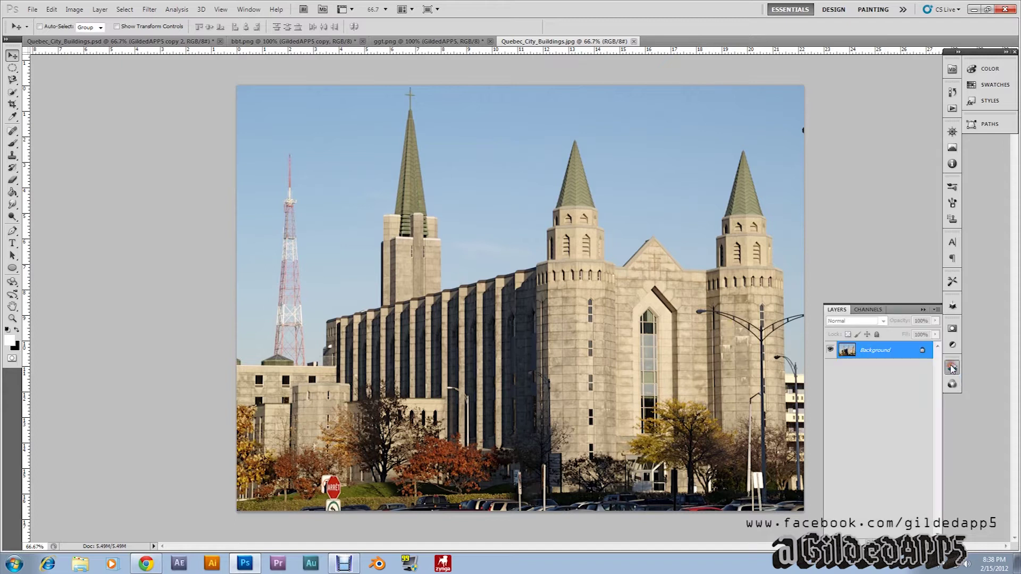
click(12, 92)
right_click(13, 94)
click(61, 91)
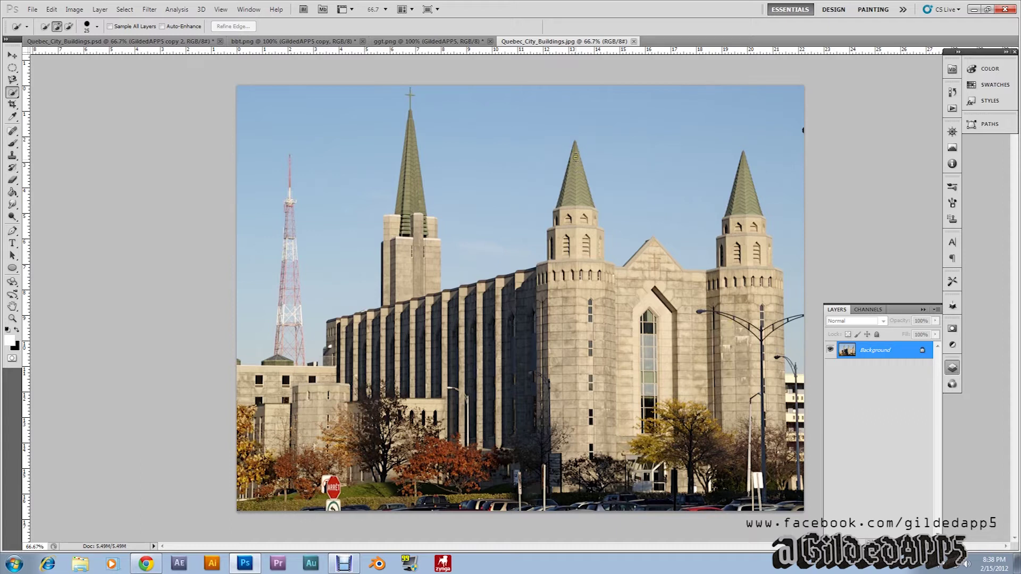
click(579, 188)
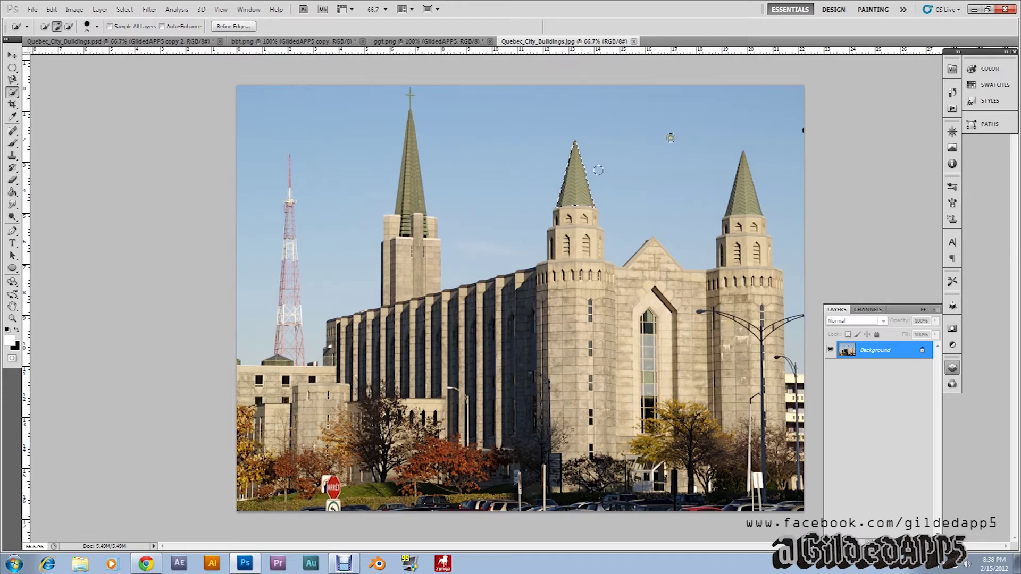
click(74, 9)
click(50, 11)
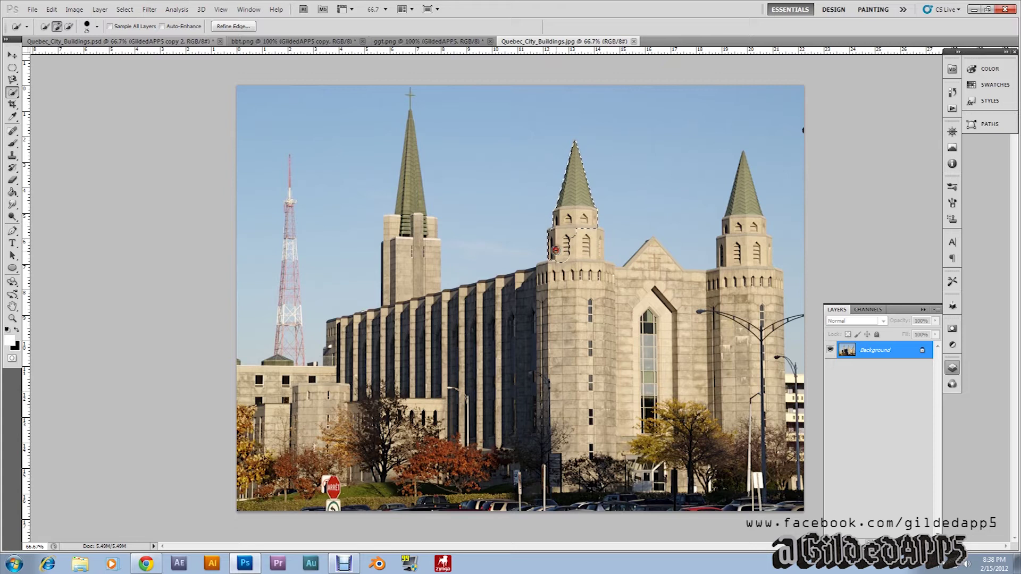
drag(555, 250, 561, 238)
click(97, 27)
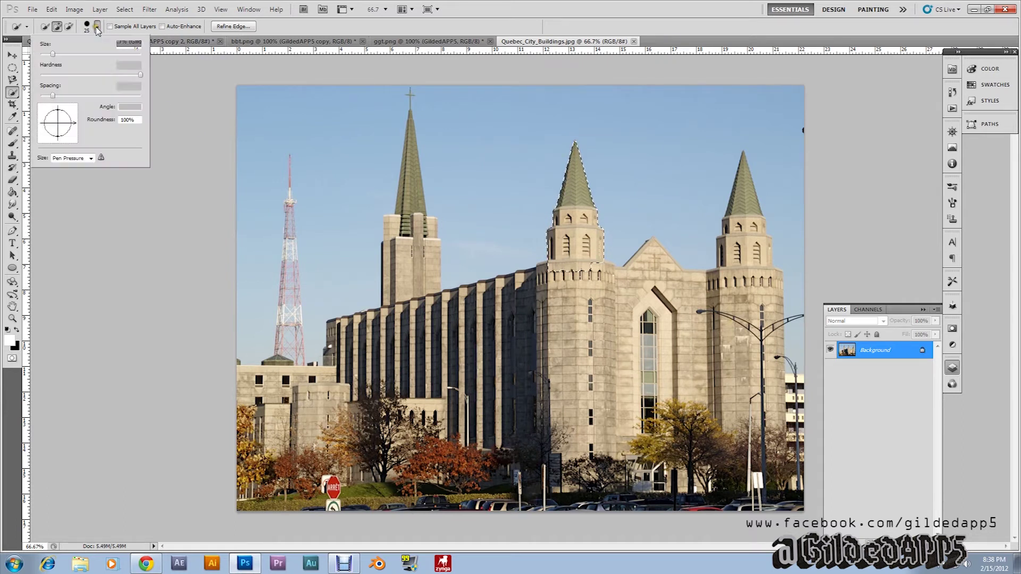
drag(53, 54, 120, 54)
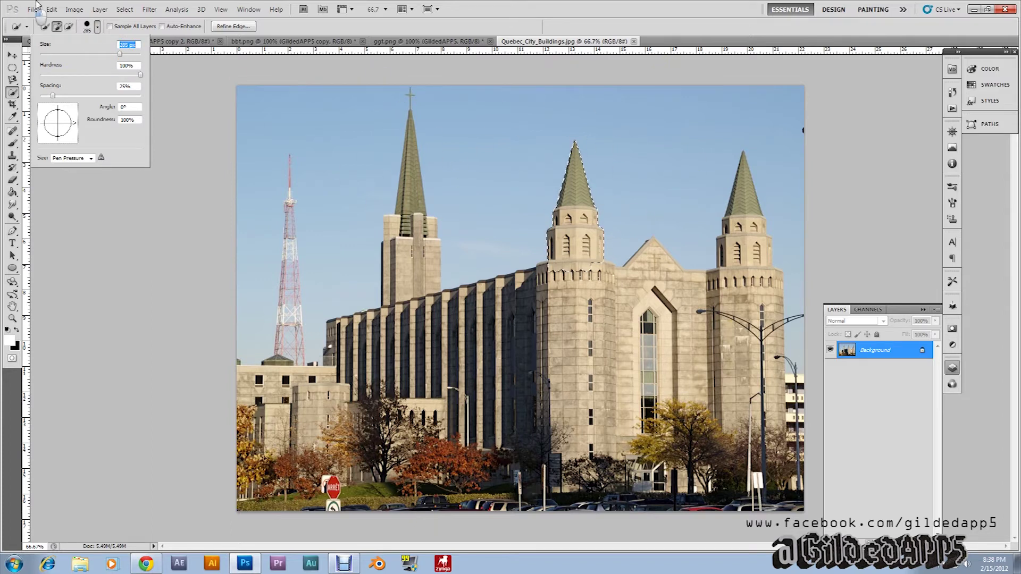
mouse_move(120, 54)
mouse_down()
mouse_move(49, 56)
mouse_move(52, 66)
mouse_up()
Step: Add the rightmost tower's spire and upper section to the selection and copy both tower tops to a new layer
mouse_move(740, 196)
mouse_down()
mouse_move(744, 160)
mouse_move(750, 223)
mouse_move(739, 238)
mouse_move(755, 256)
mouse_move(730, 277)
mouse_move(723, 266)
mouse_move(778, 264)
mouse_move(745, 263)
mouse_up()
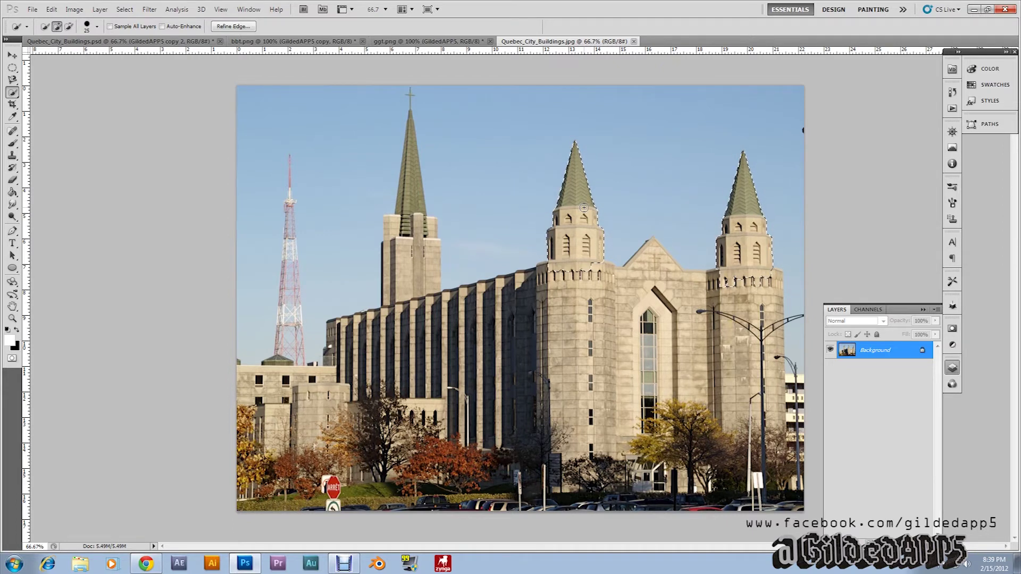
key(ctrl+j)
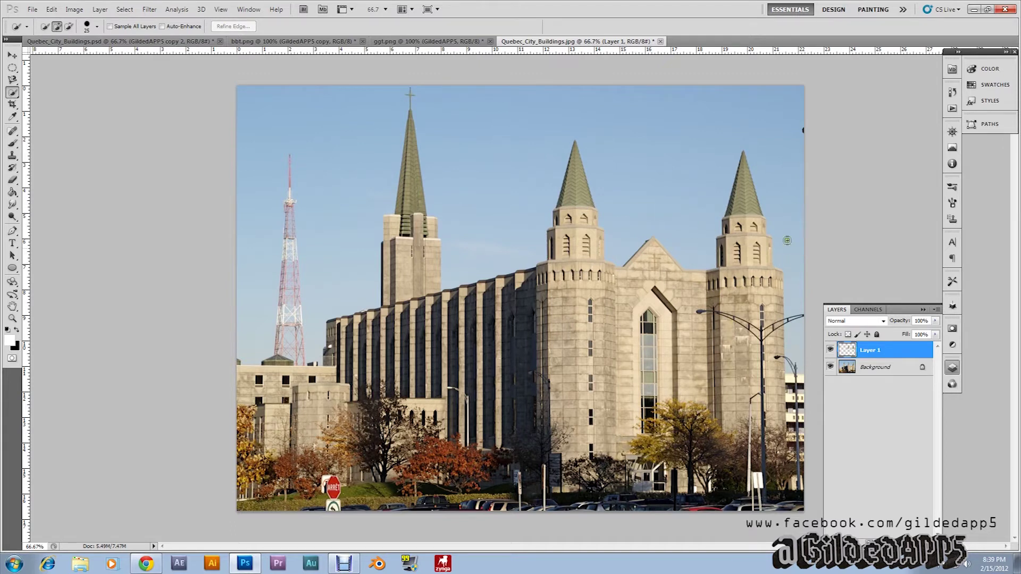
Step: Toggle the visibility of the Background and Layer 1 to inspect the cut-out tower tops
click(830, 367)
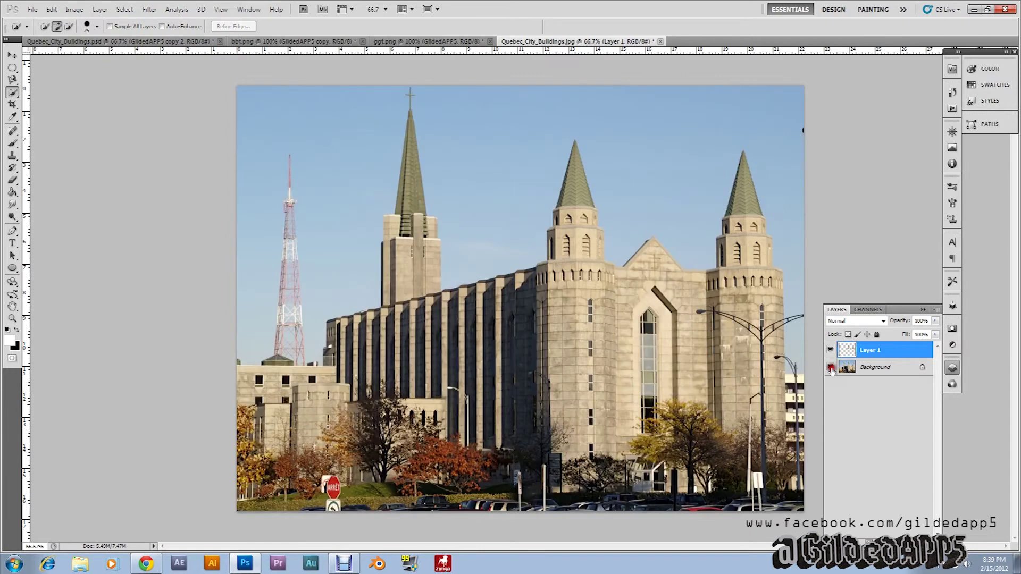
click(830, 367)
click(831, 350)
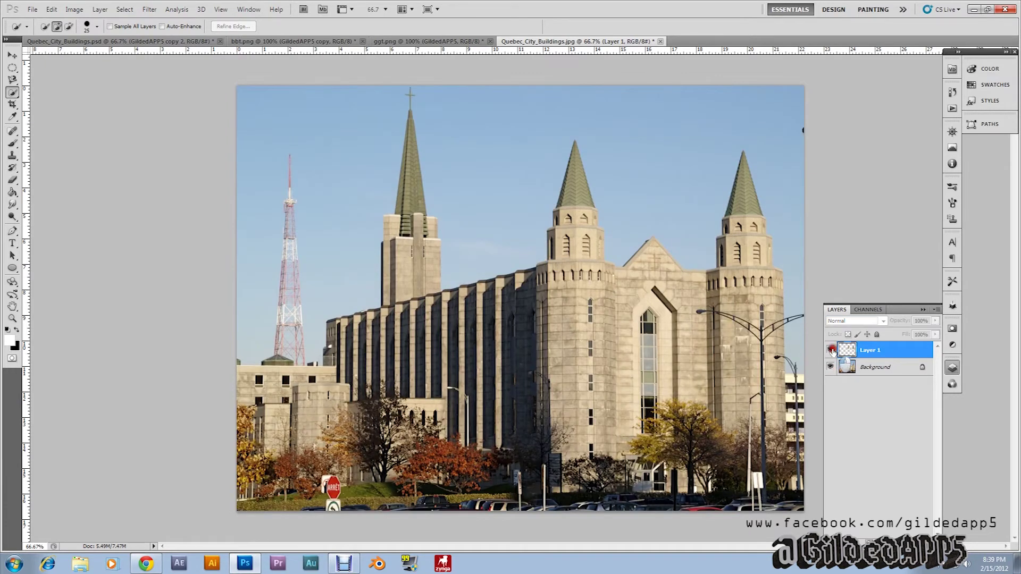
click(831, 350)
click(831, 367)
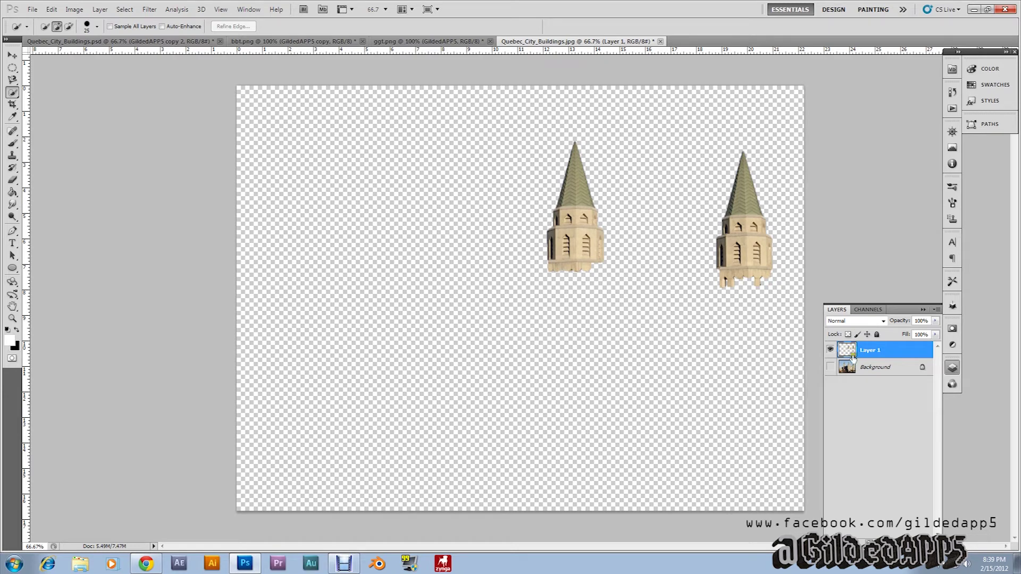
click(830, 367)
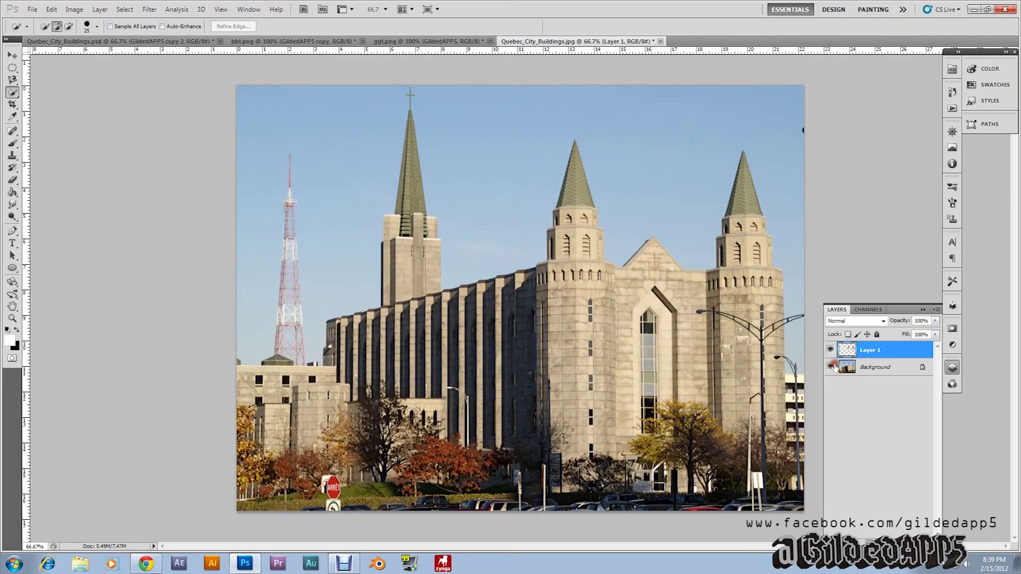
Step: Add the white text "GildedAPP5" in the sky beside the tall steeple, on a layer between the Background and Layer 1
click(876, 374)
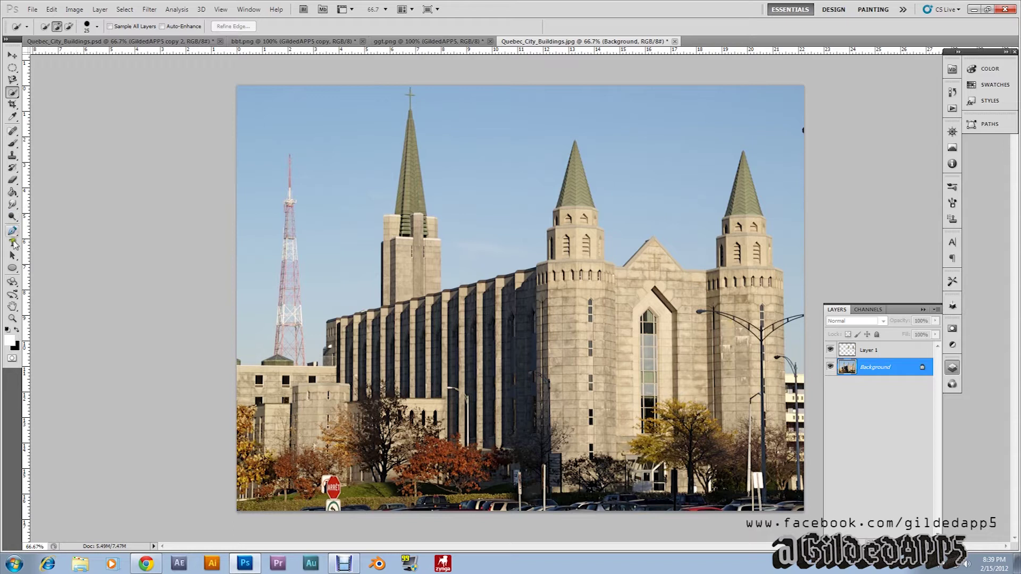
click(12, 243)
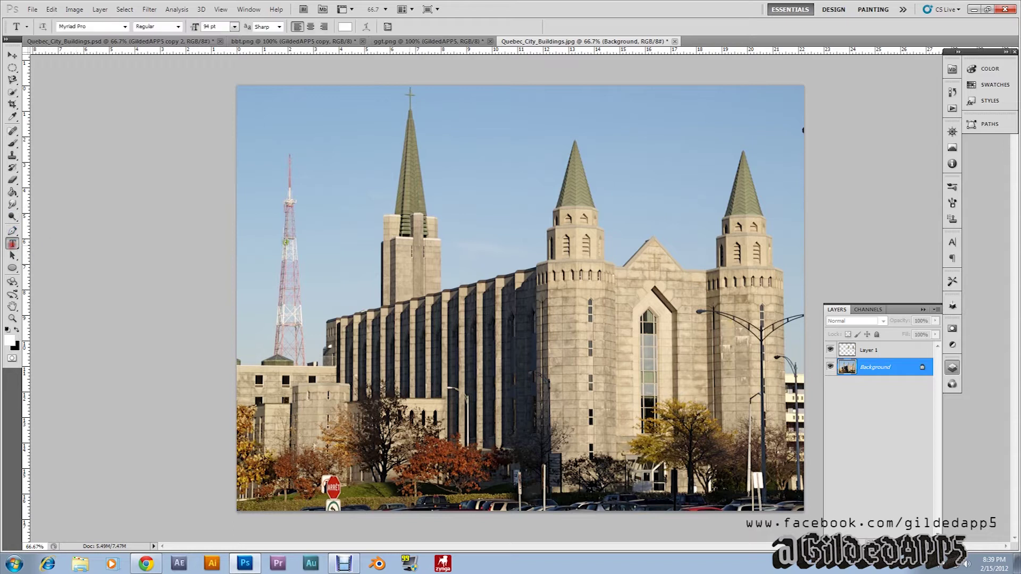
click(440, 205)
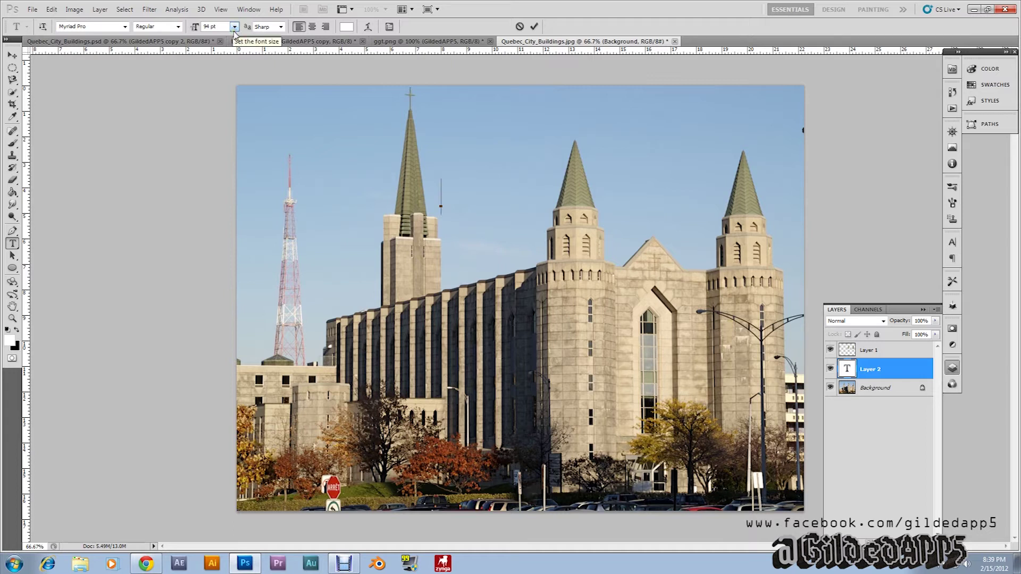
text(GildedAPP5)
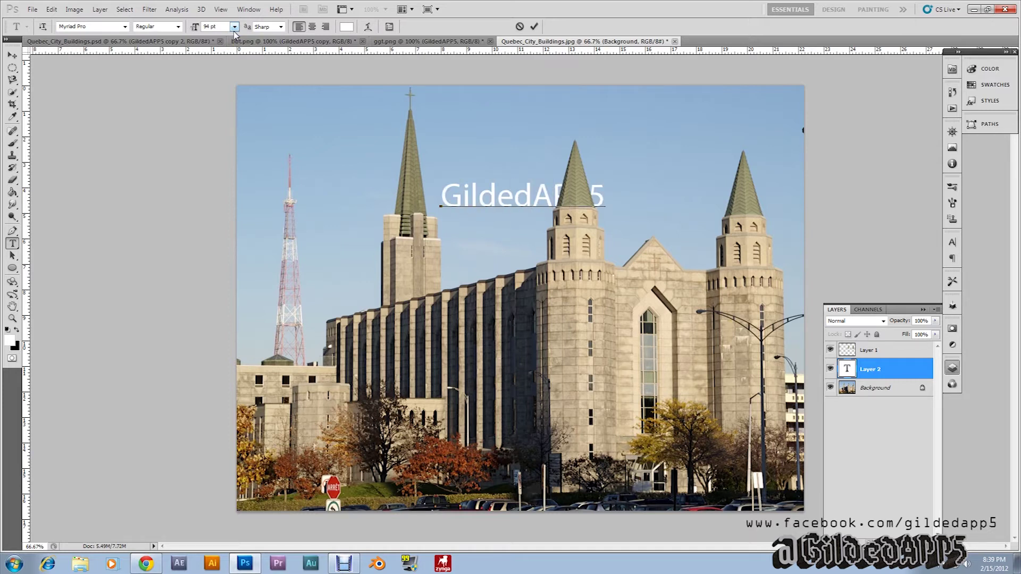
key(ctrl)
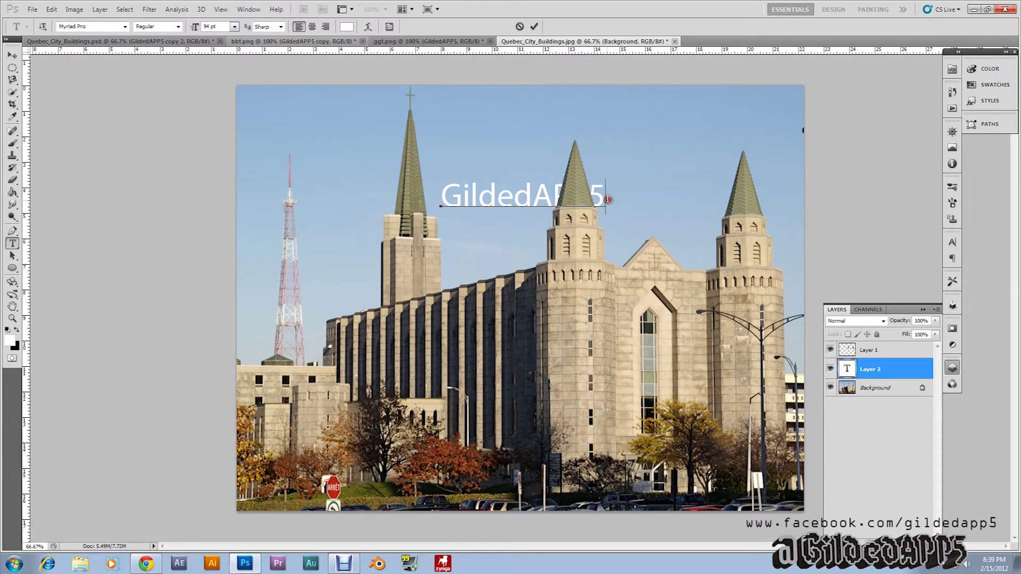
drag(605, 201, 432, 207)
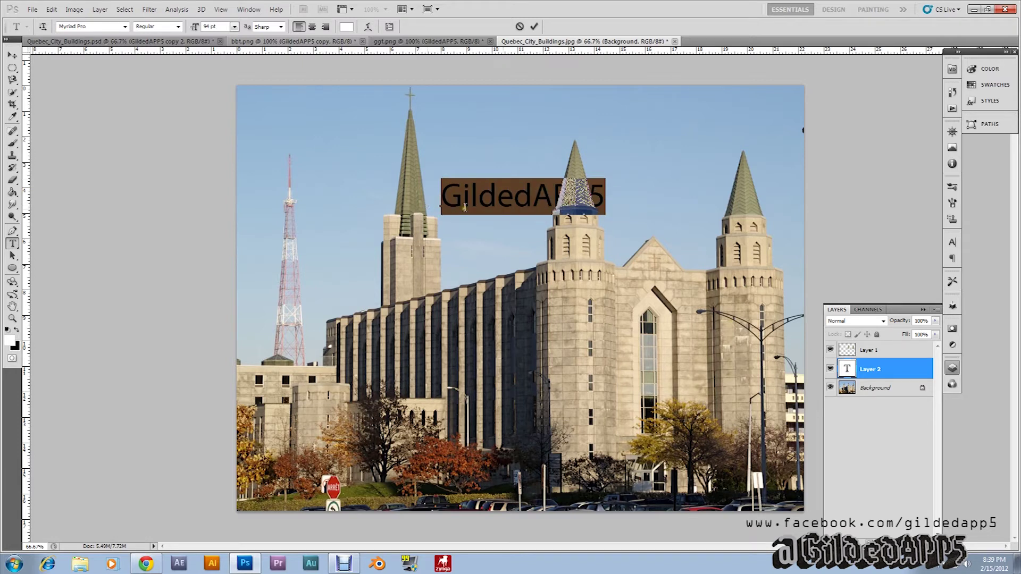
click(12, 55)
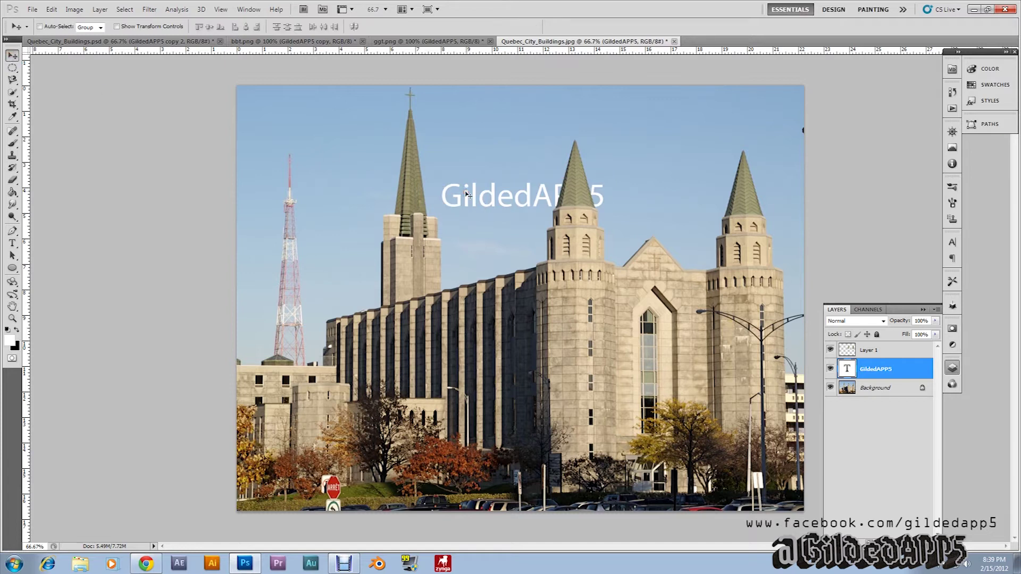
Step: Scale a copy of the GildedAPP5 text to about 231% and place it behind the two front towers
key(ctrl+t)
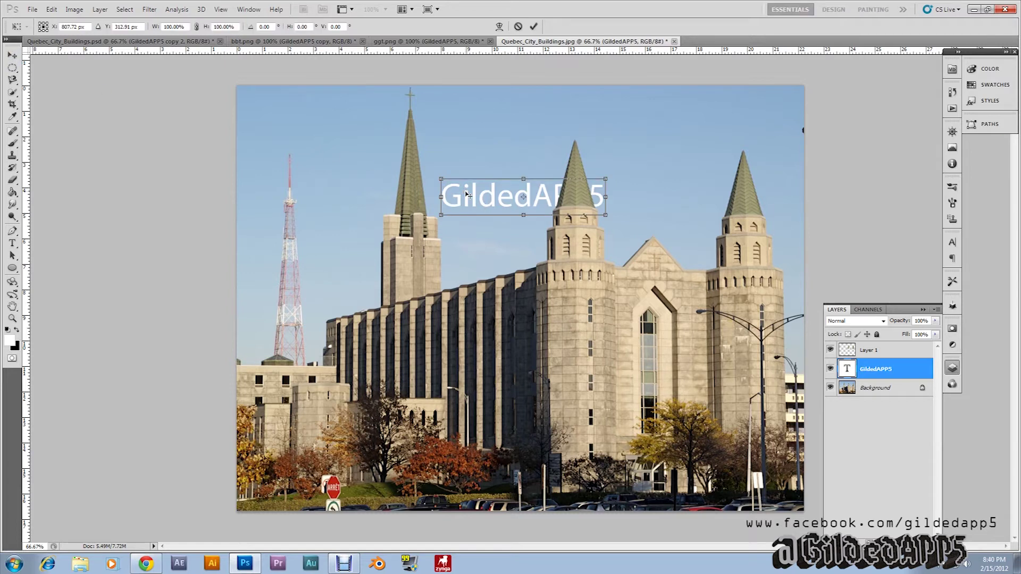
drag(606, 177, 818, 115)
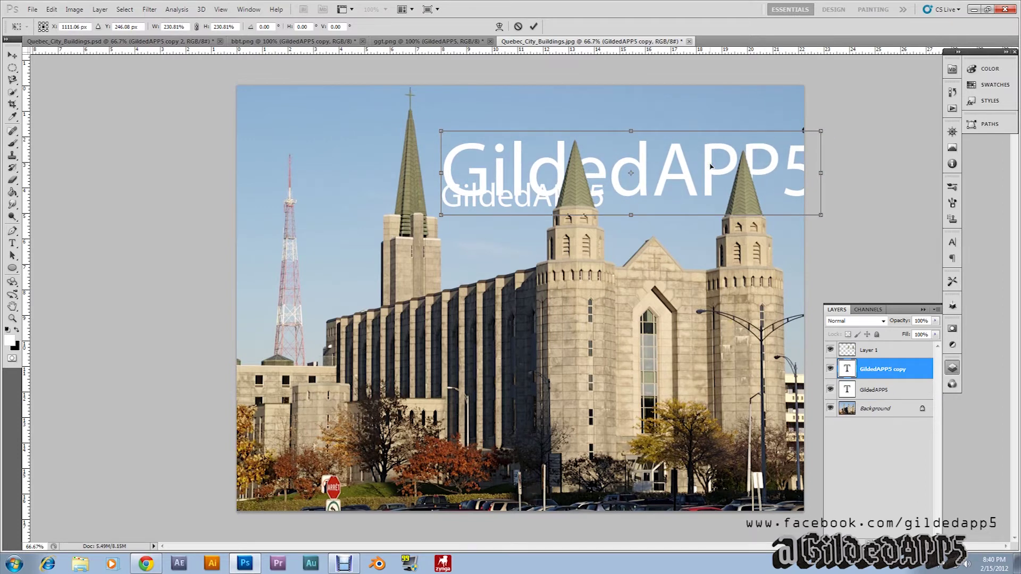
key(Return)
drag(698, 169, 651, 199)
Step: Delete the original small GildedAPP5 text layer
click(862, 389)
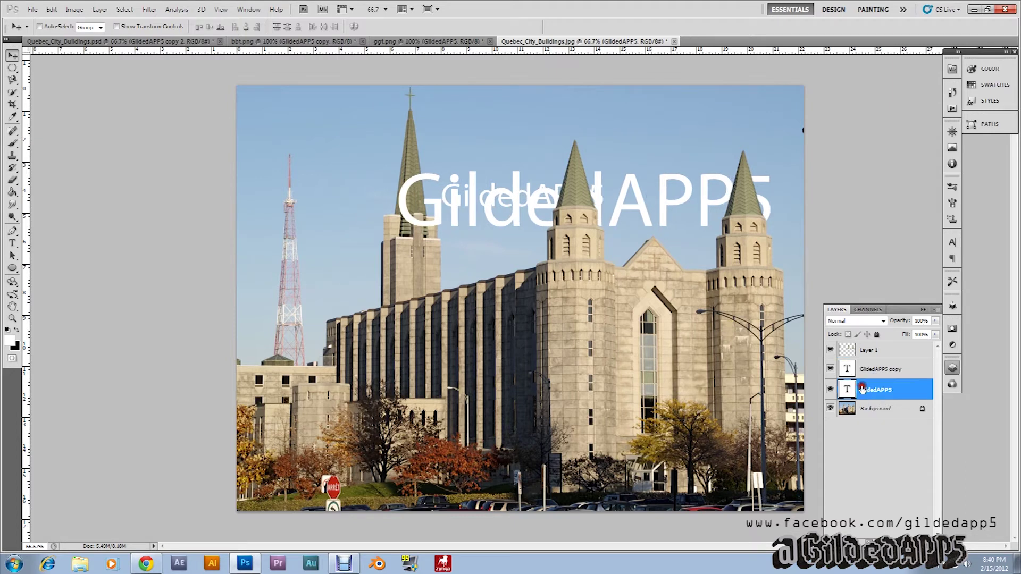
right_click(862, 389)
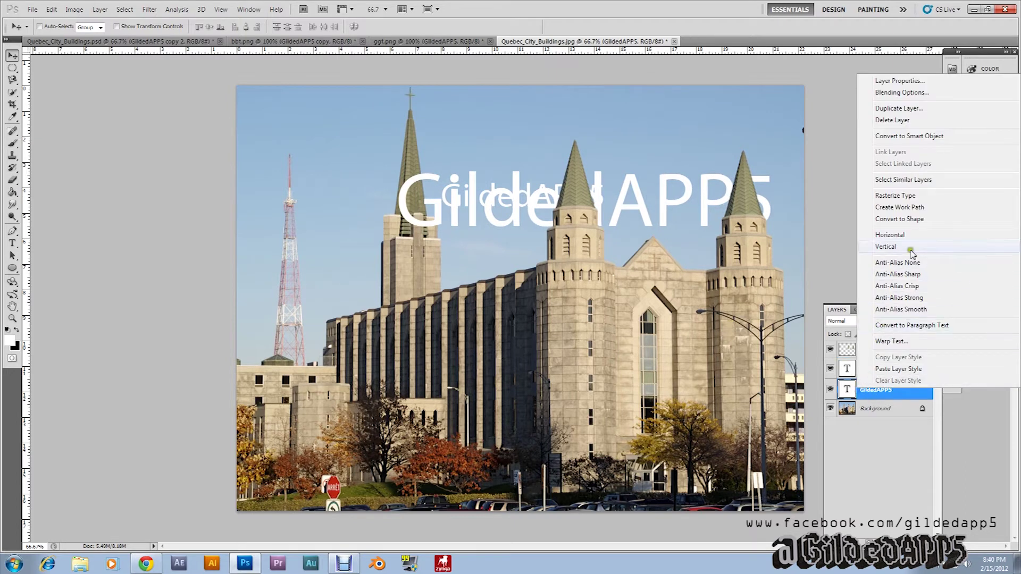
click(907, 121)
click(487, 211)
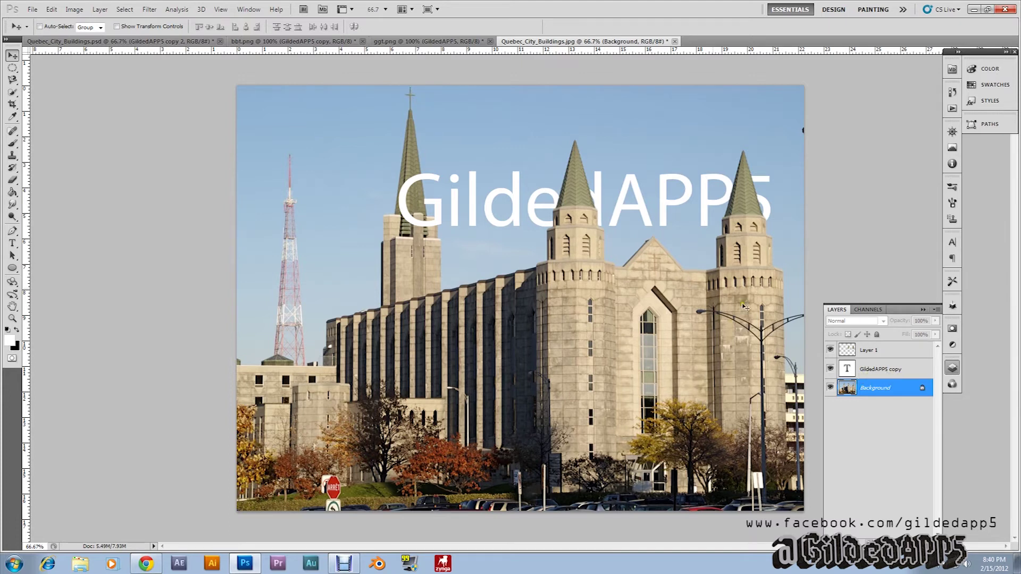
Step: Select the GildedAPP5 copy layer and move the large text slightly to the right
click(614, 208)
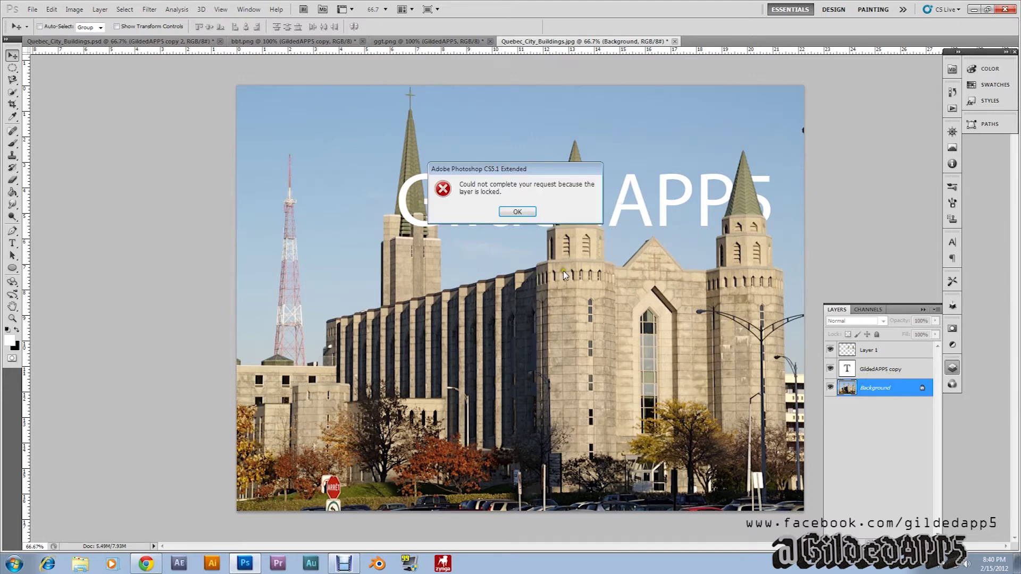
click(523, 217)
click(880, 369)
mouse_move(605, 216)
mouse_down()
mouse_move(639, 209)
mouse_move(599, 212)
mouse_move(611, 218)
mouse_up()
Step: Toggle the visibility of Layer 1 to compare the text in front of and behind the tower tops
click(831, 350)
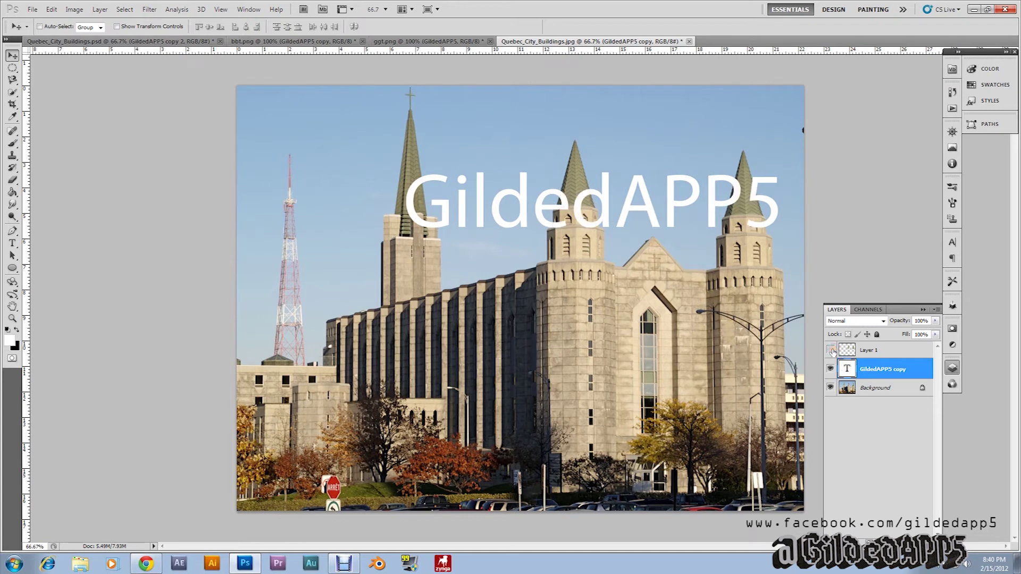
click(831, 350)
click(831, 349)
click(832, 350)
click(832, 350)
click(831, 350)
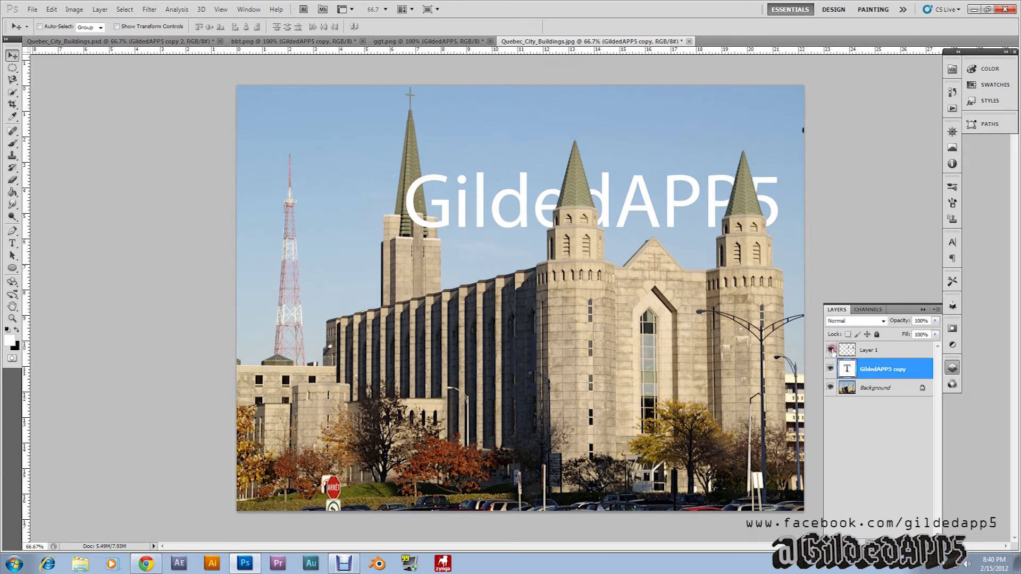
Step: Move the large GildedAPP5 text slightly up, convert its rasterized text layer into a Repoussé 3D object and tilt it very slightly
mouse_move(629, 224)
mouse_down()
mouse_move(645, 218)
mouse_move(628, 219)
mouse_move(640, 212)
mouse_move(633, 206)
mouse_up()
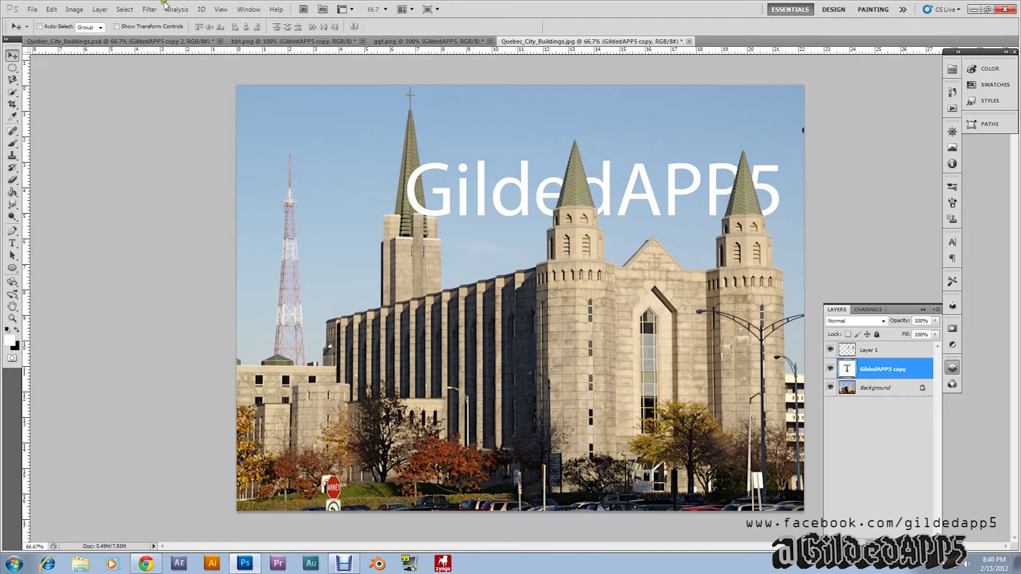
click(201, 9)
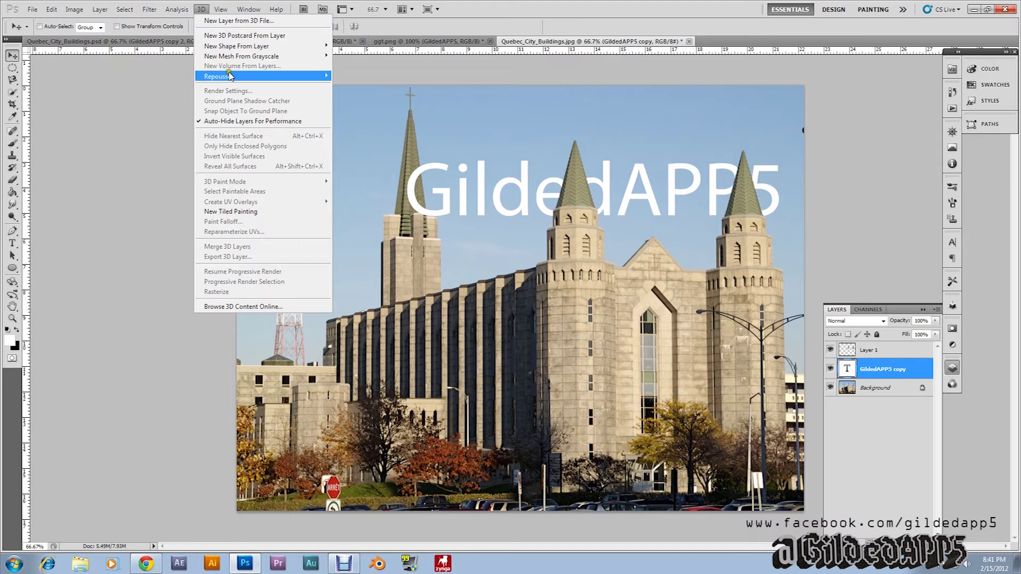
mouse_move(231, 77)
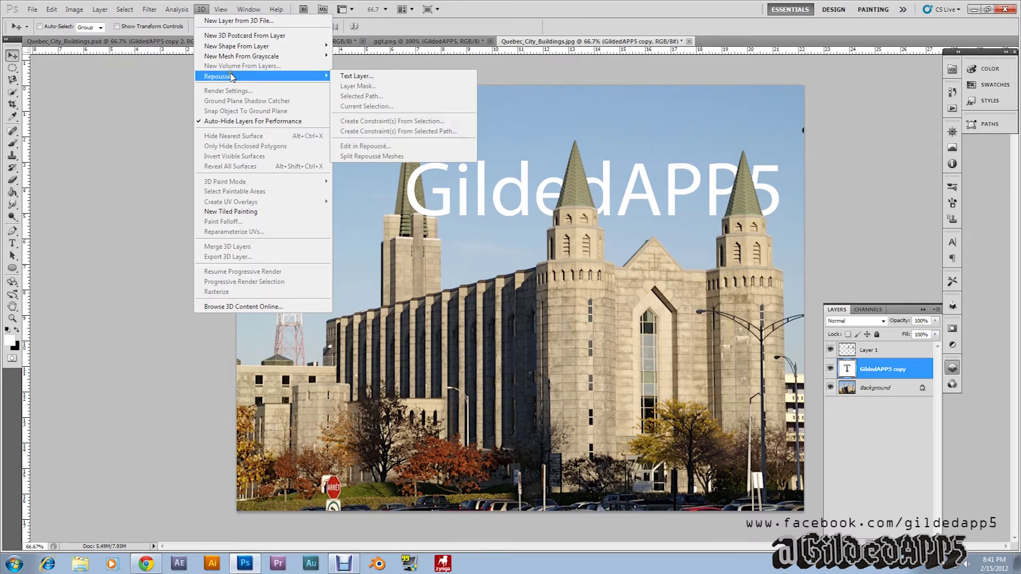
click(366, 78)
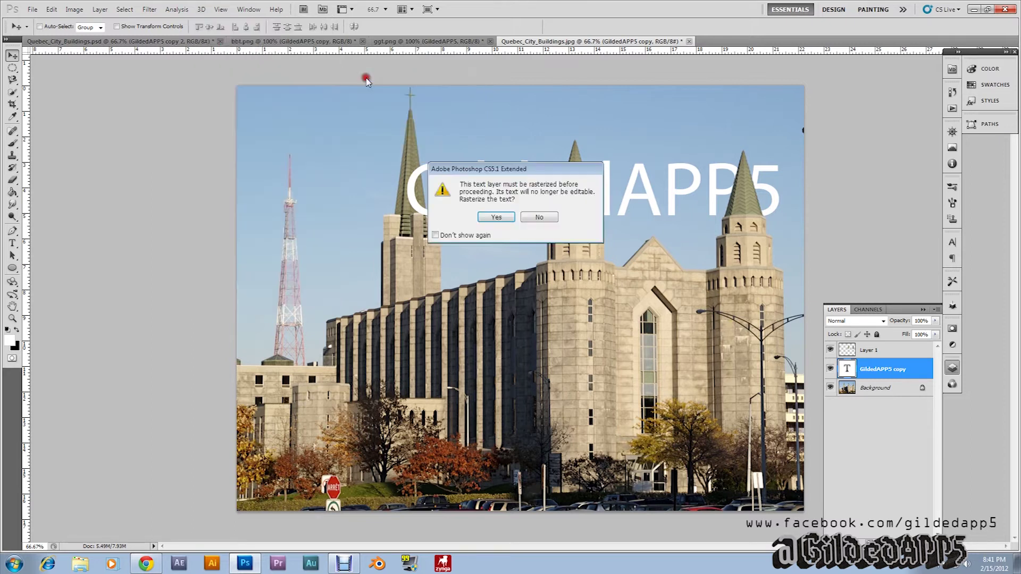
click(486, 219)
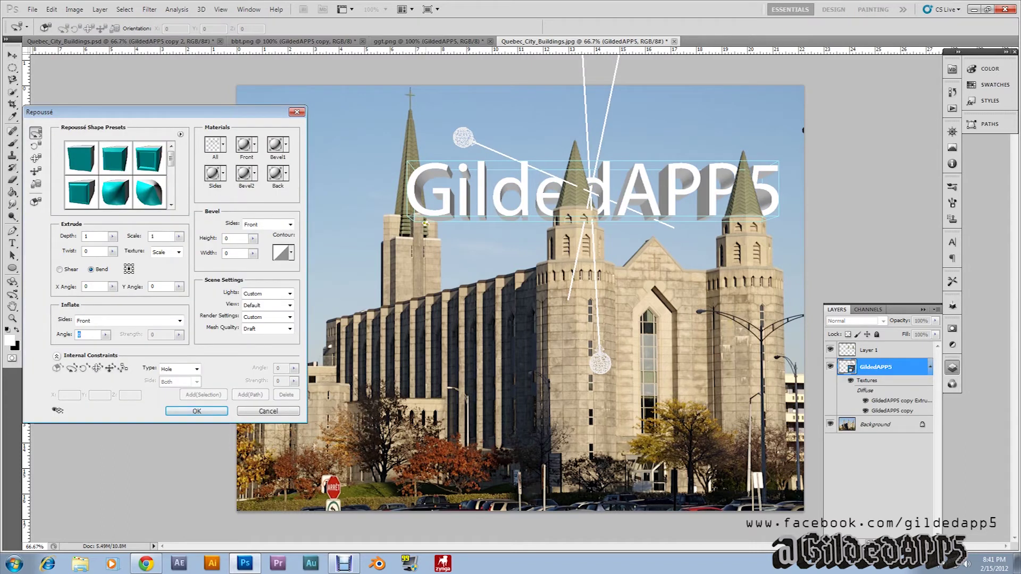
drag(610, 200, 610, 198)
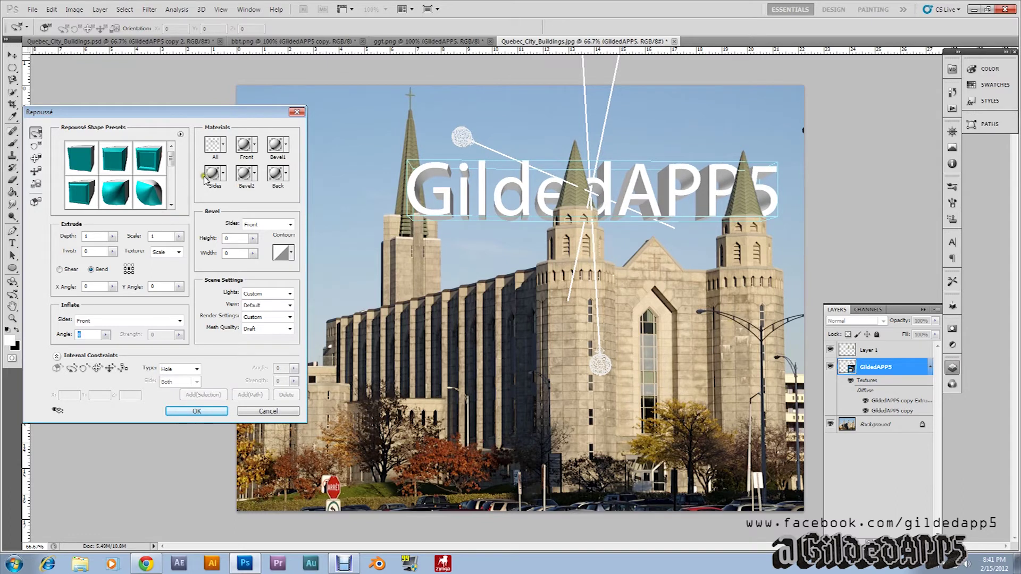
Step: Apply the dark blue woven fabric material to the front of the 3D text
click(243, 145)
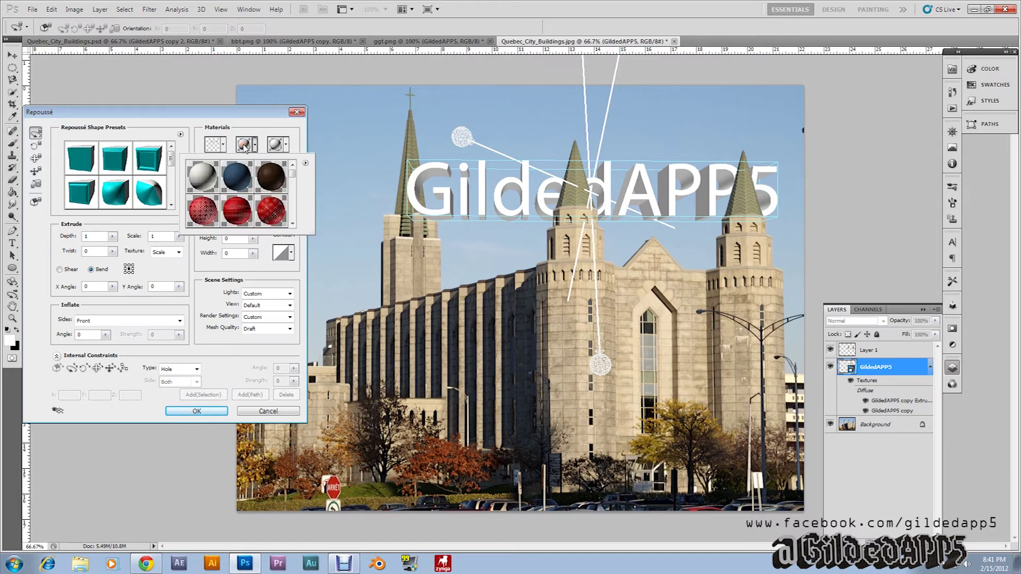
click(236, 182)
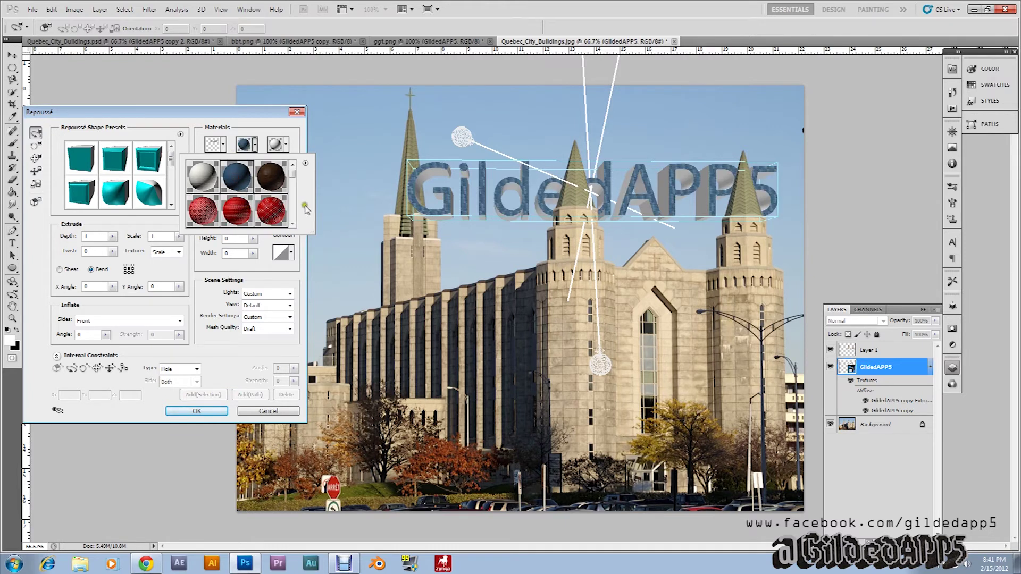
scroll(292, 221, down, 3)
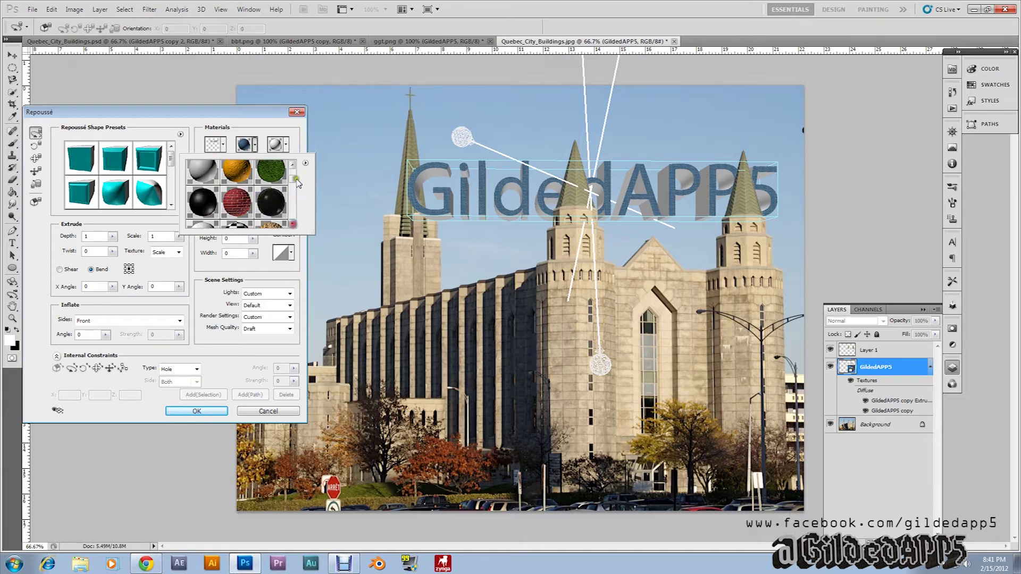
click(263, 129)
Step: Try a black material and a dark gray one on the sides of the 3D text
click(214, 172)
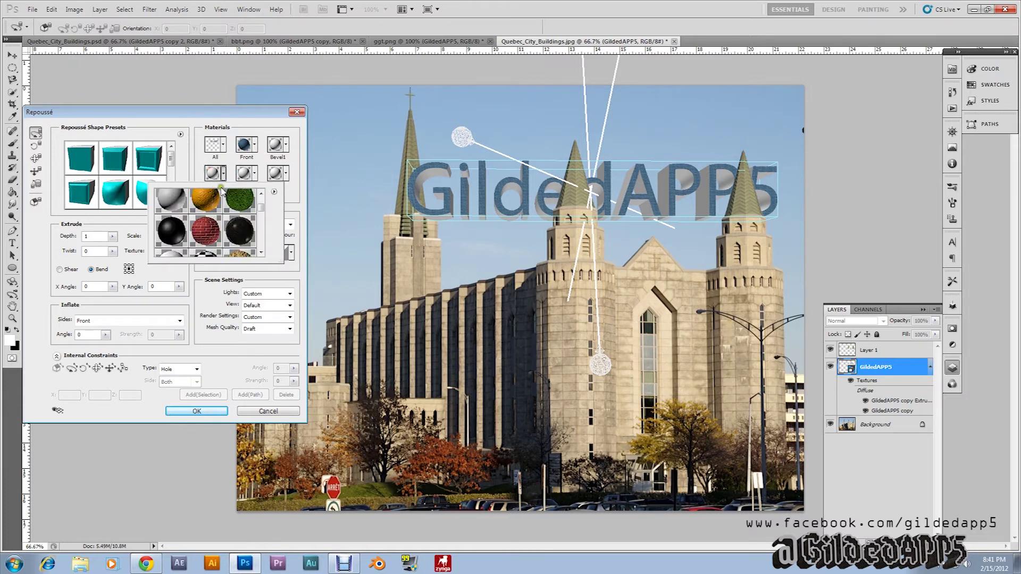
click(242, 238)
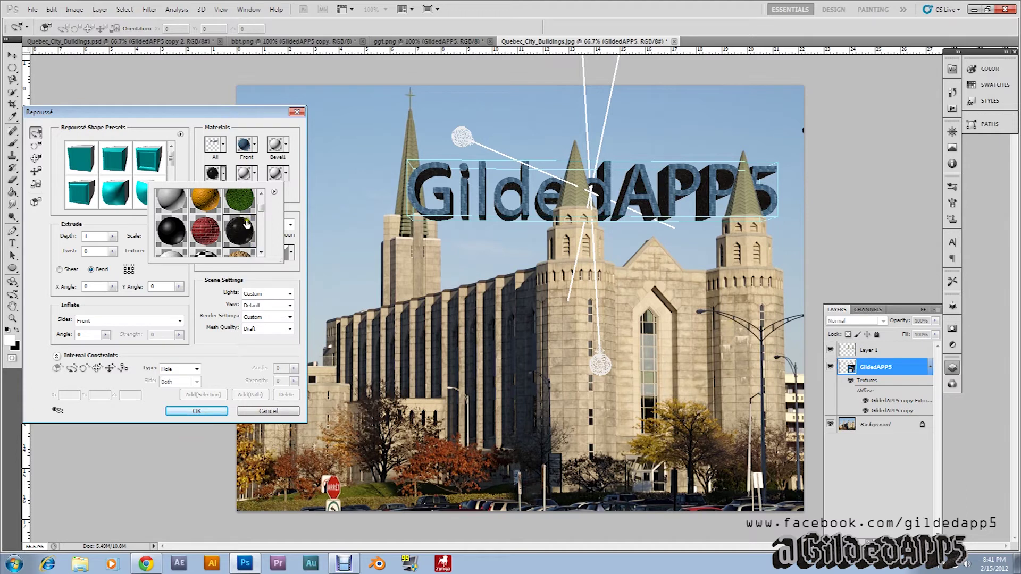
click(260, 252)
click(261, 252)
click(261, 252)
click(260, 252)
click(261, 252)
click(260, 252)
click(260, 252)
click(261, 252)
click(239, 245)
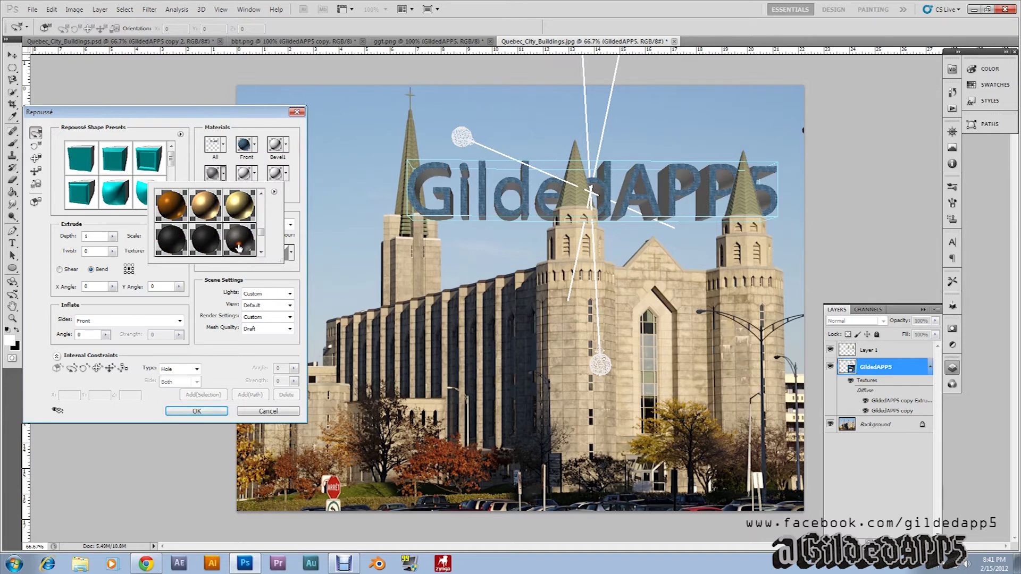
click(293, 211)
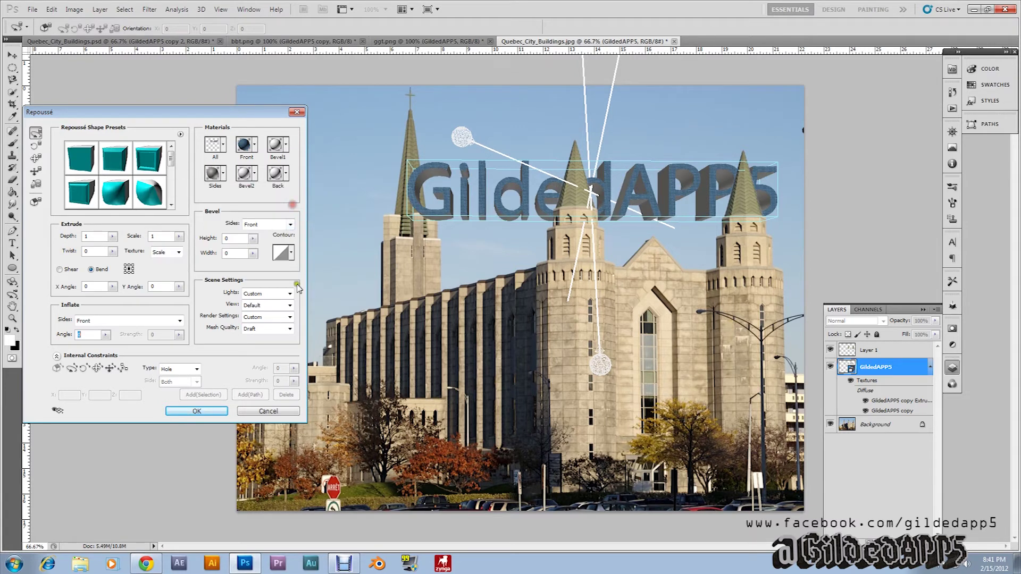
Step: Set the lights of the 3D text scene to CAD Optimized
click(290, 305)
click(290, 293)
click(286, 313)
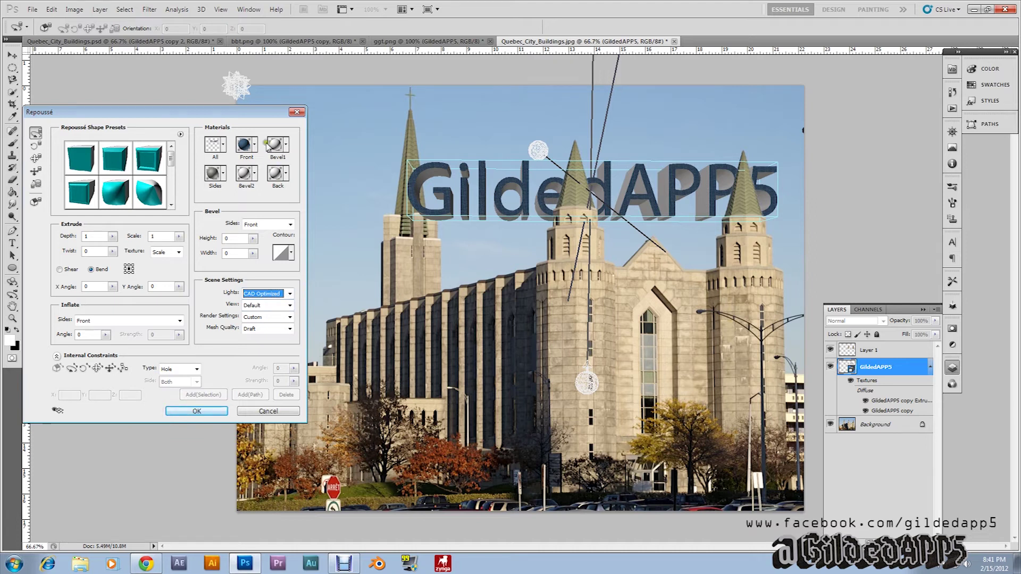
Step: Apply the pale gold metallic material to the sides of the 3D text and adjust the text's rotation slightly
click(223, 173)
click(235, 212)
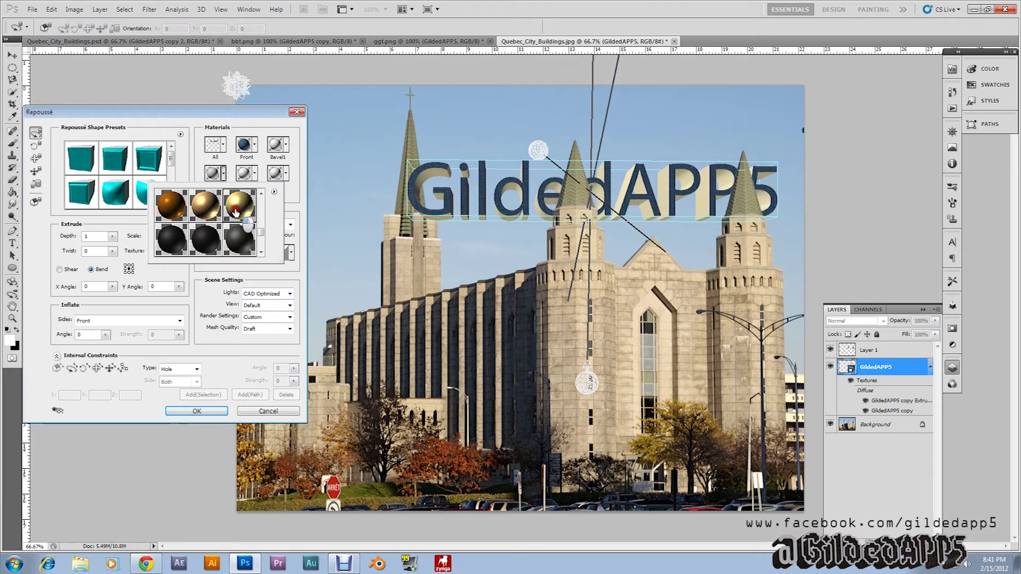
mouse_move(506, 183)
mouse_down()
mouse_move(485, 195)
mouse_move(504, 194)
mouse_move(495, 186)
mouse_up()
Step: Set the mesh quality to Best and apply the Repoussé settings to the text
click(290, 328)
click(268, 357)
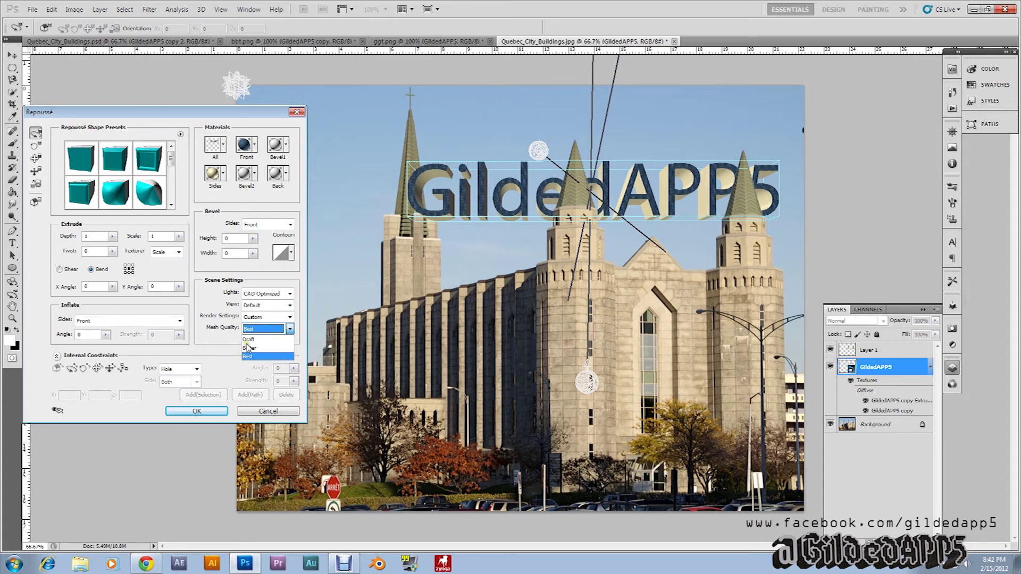
click(240, 394)
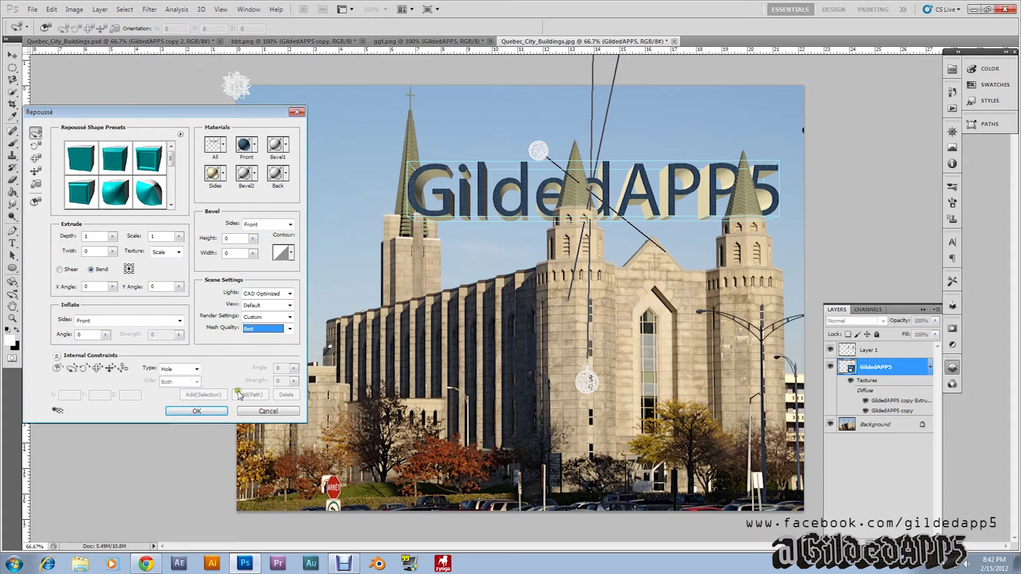
click(197, 412)
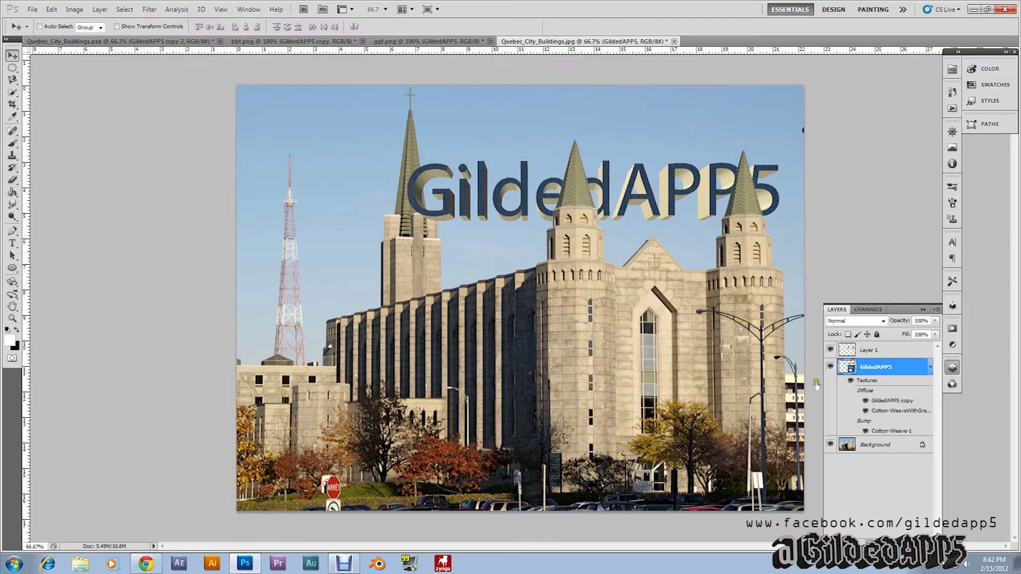
Step: Add a new empty layer directly above Background and set up a hard round 81 px brush with 100% hardness
click(870, 447)
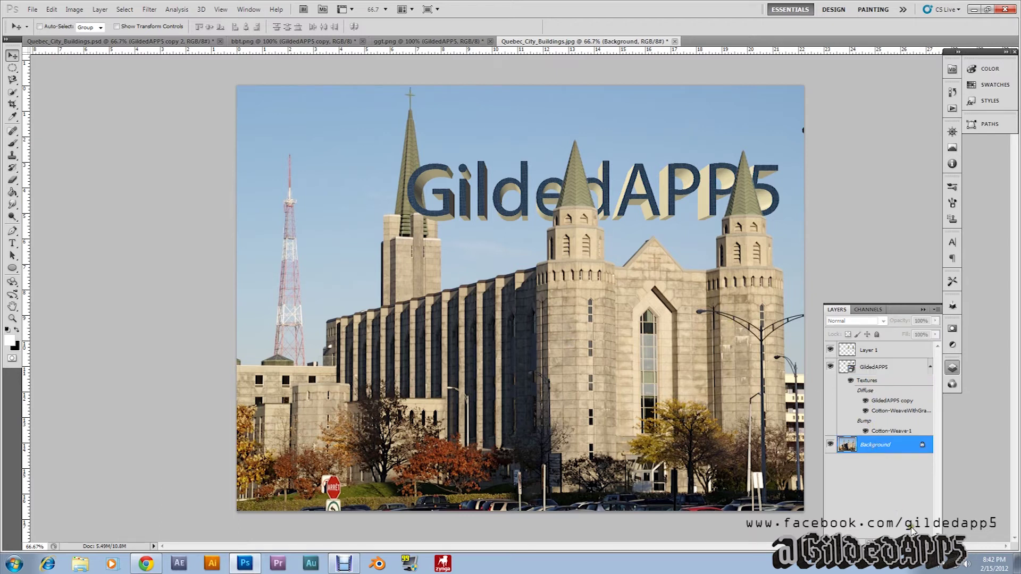
key(ctrl+shift+alt+n)
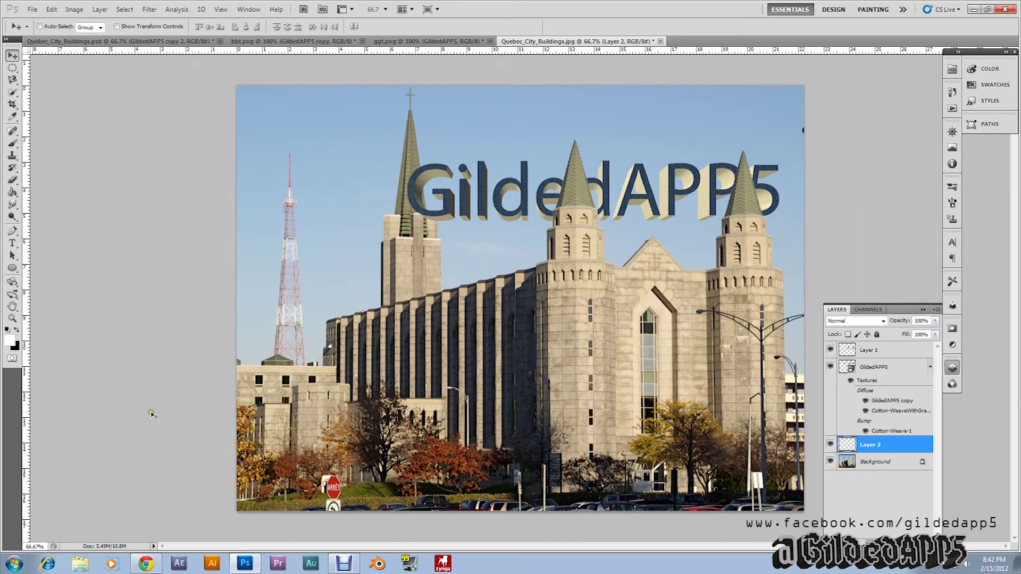
click(13, 142)
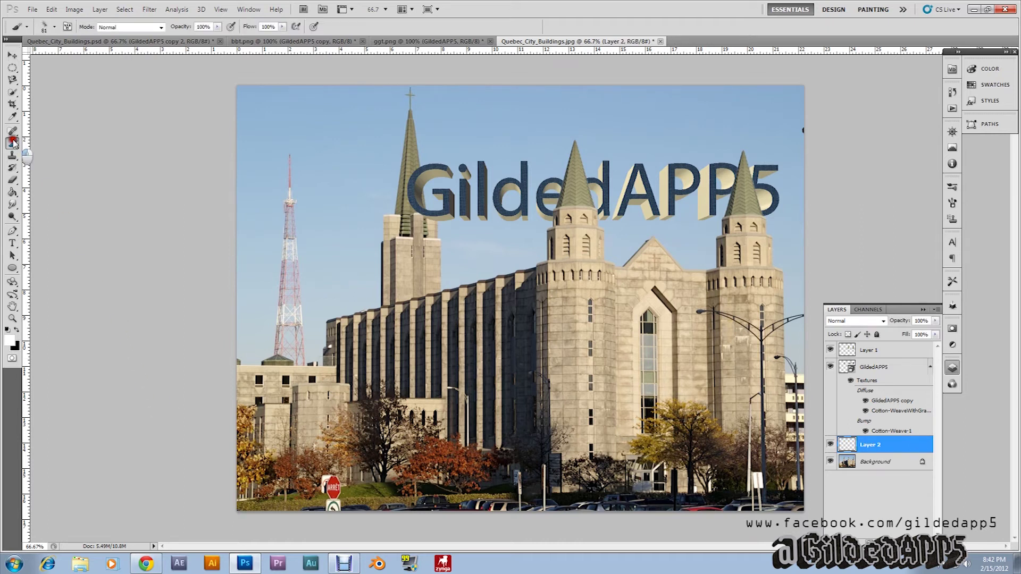
click(47, 142)
click(54, 26)
click(108, 100)
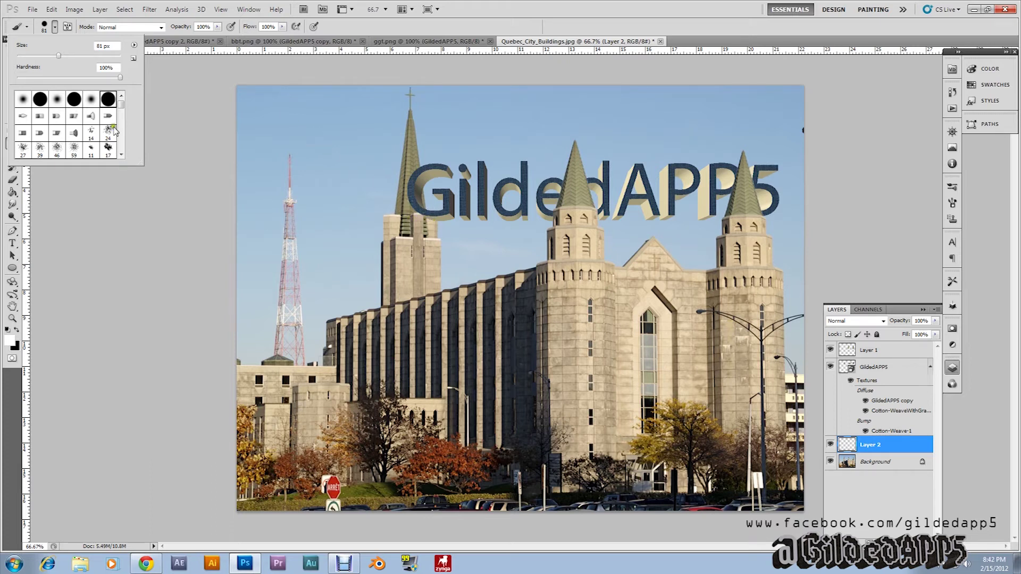
click(152, 127)
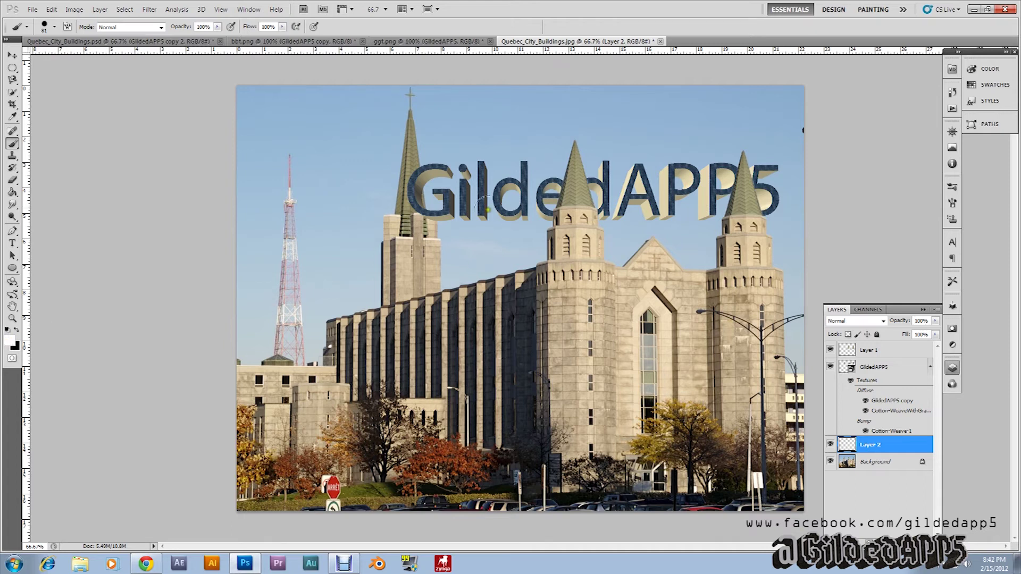
drag(400, 219, 449, 218)
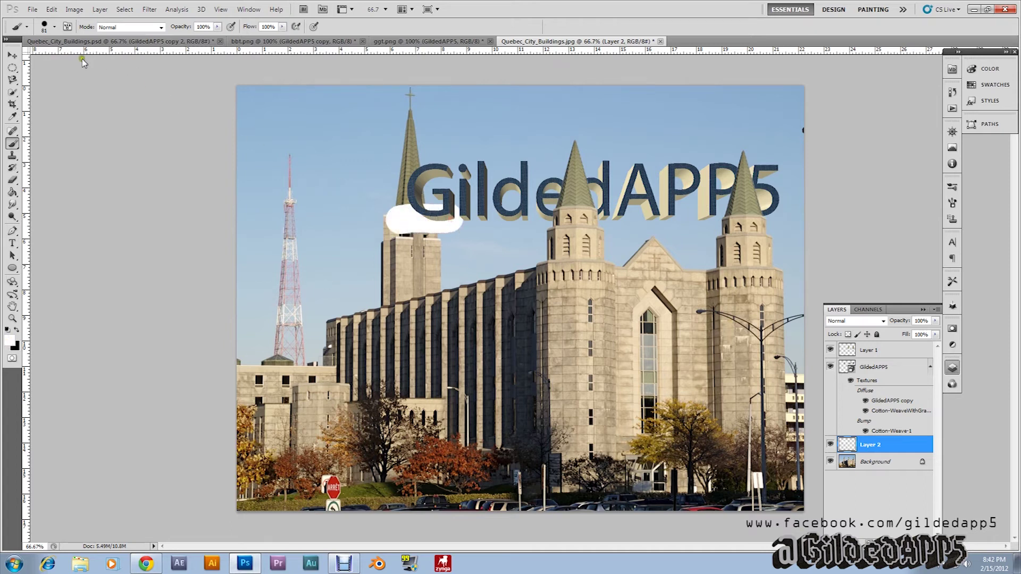
click(49, 10)
click(75, 20)
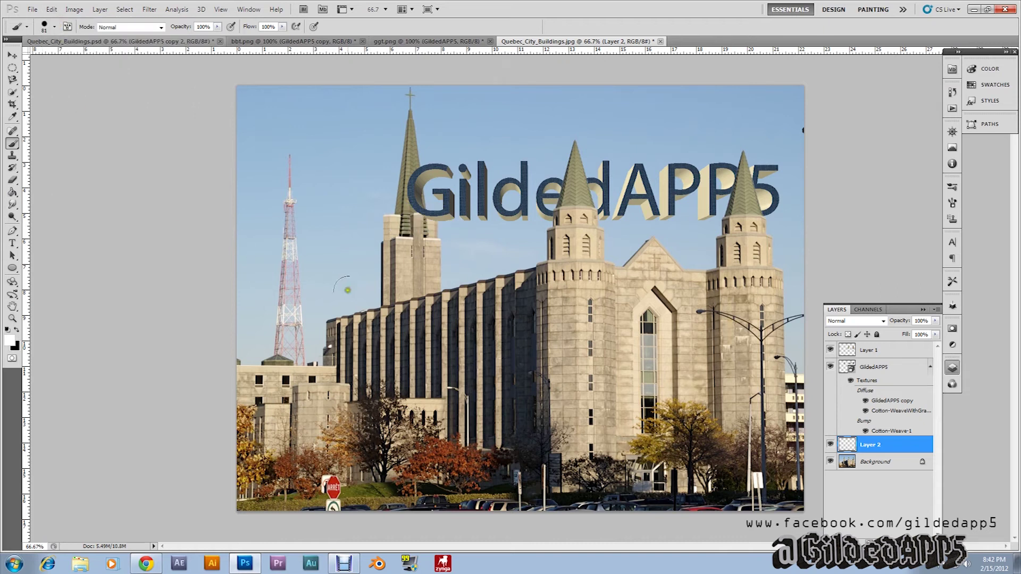
Step: Move Layer 2 above the GildedAPP5 layer and paint a wavy white stroke along the base of the whole text
drag(903, 445, 894, 365)
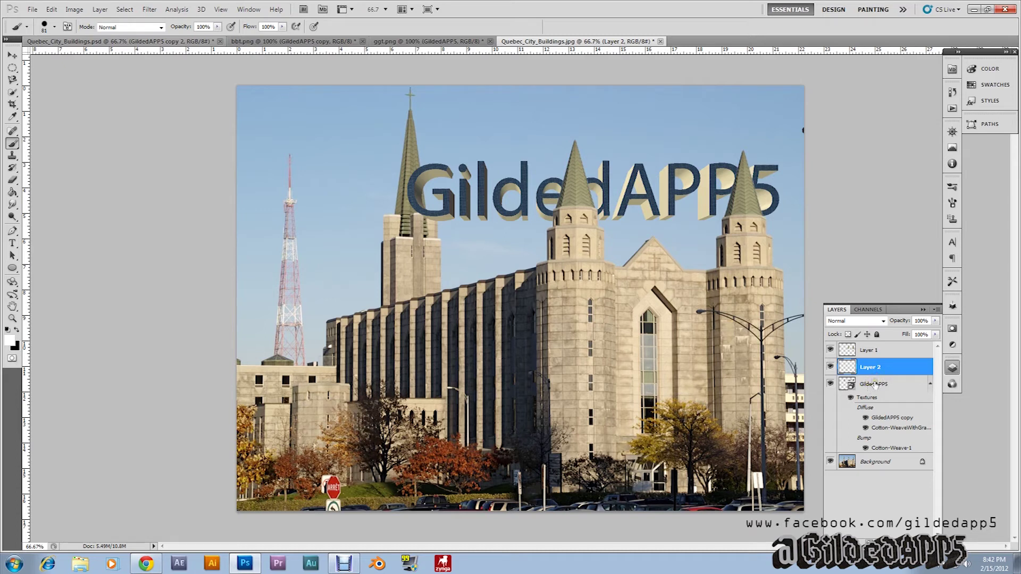
click(830, 350)
click(830, 350)
drag(412, 218, 792, 226)
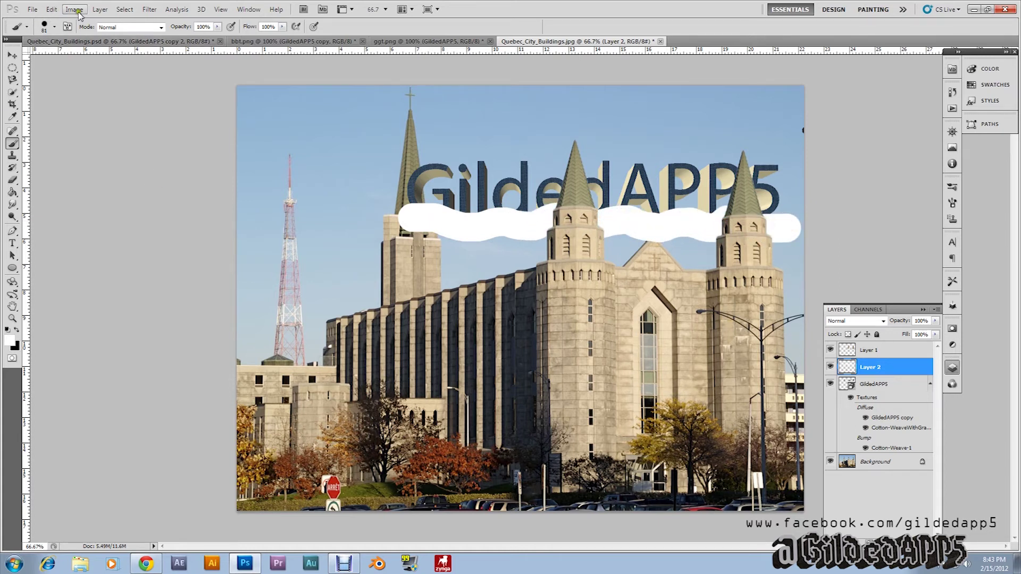
Step: Apply a Motion Blur with an angle of -83° and a distance of 94 pixels to the white stroke on Layer 2
click(149, 9)
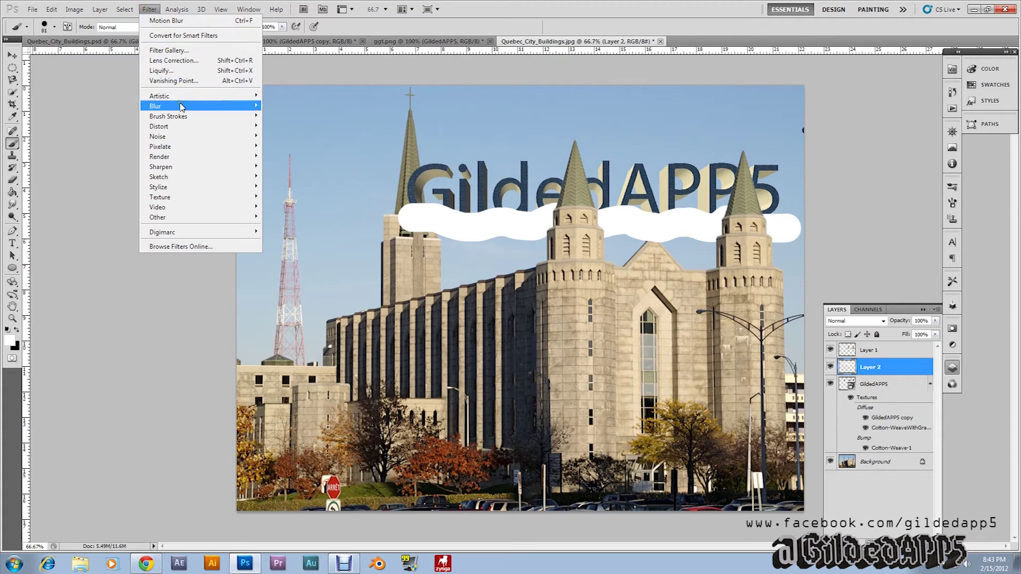
mouse_move(181, 106)
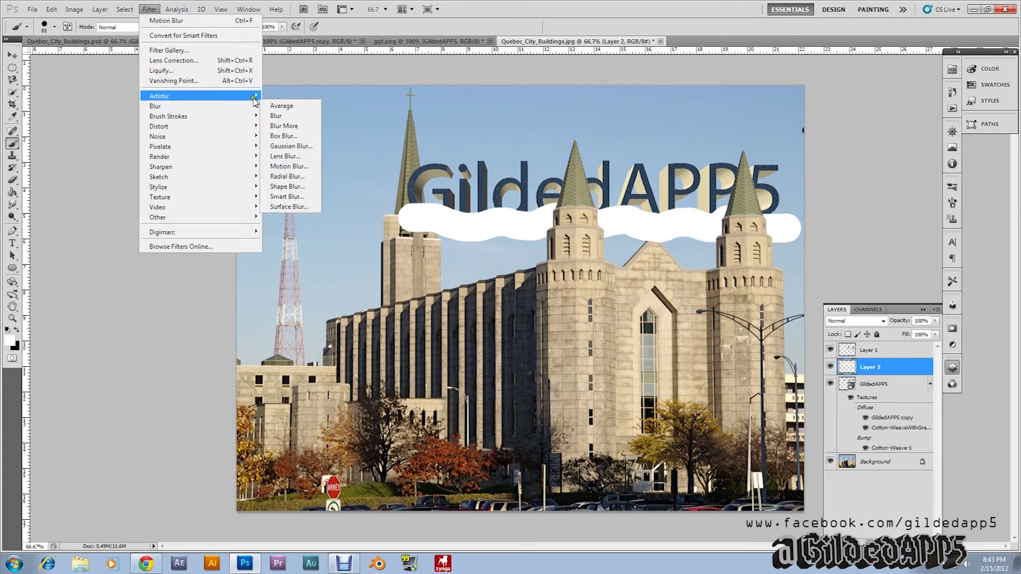
click(284, 166)
drag(730, 169, 186, 224)
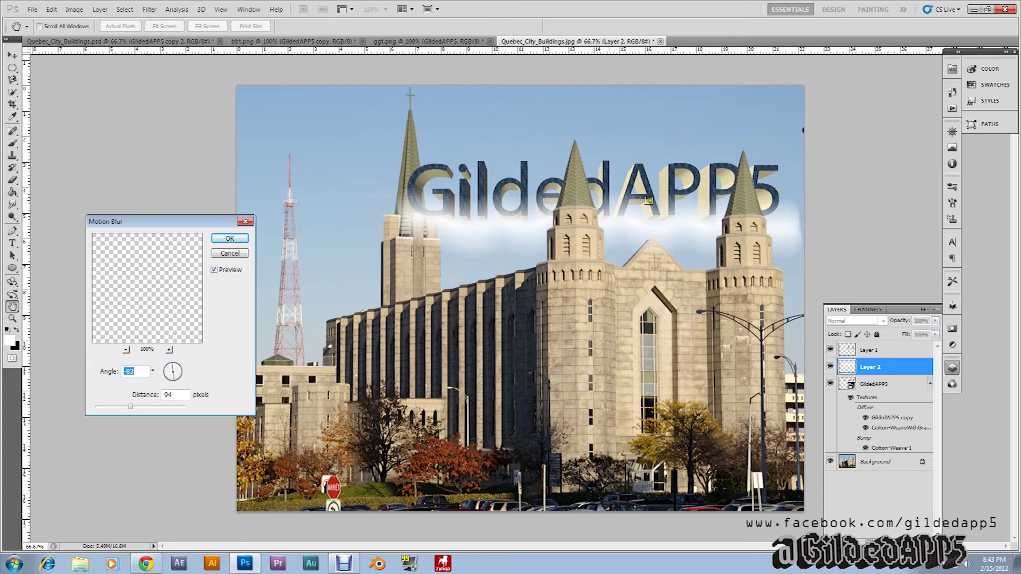
click(229, 238)
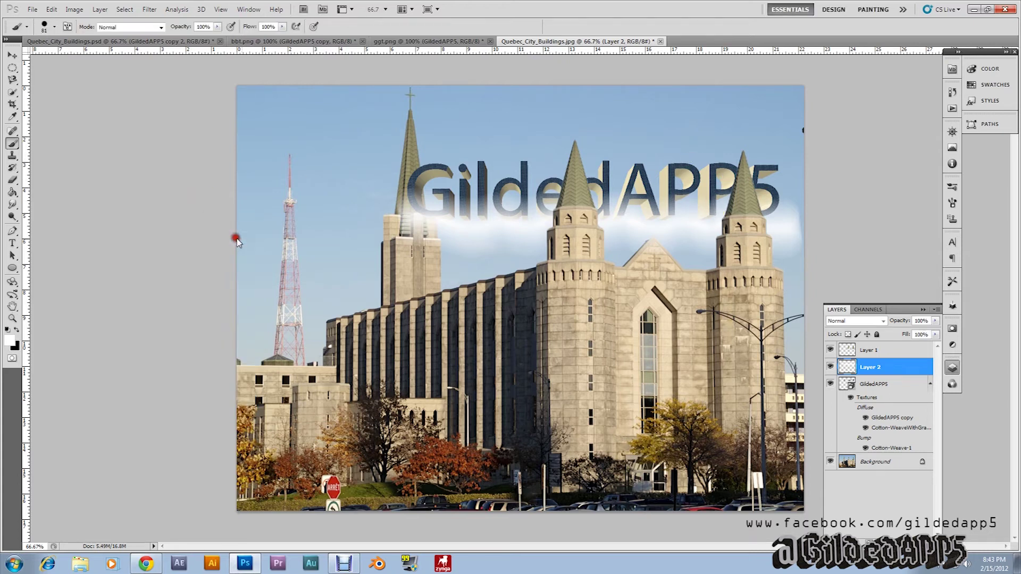
Step: Duplicate the blurred Layer 2 as Layer 2 copy and set the copy's opacity to 28%
right_click(864, 371)
click(904, 156)
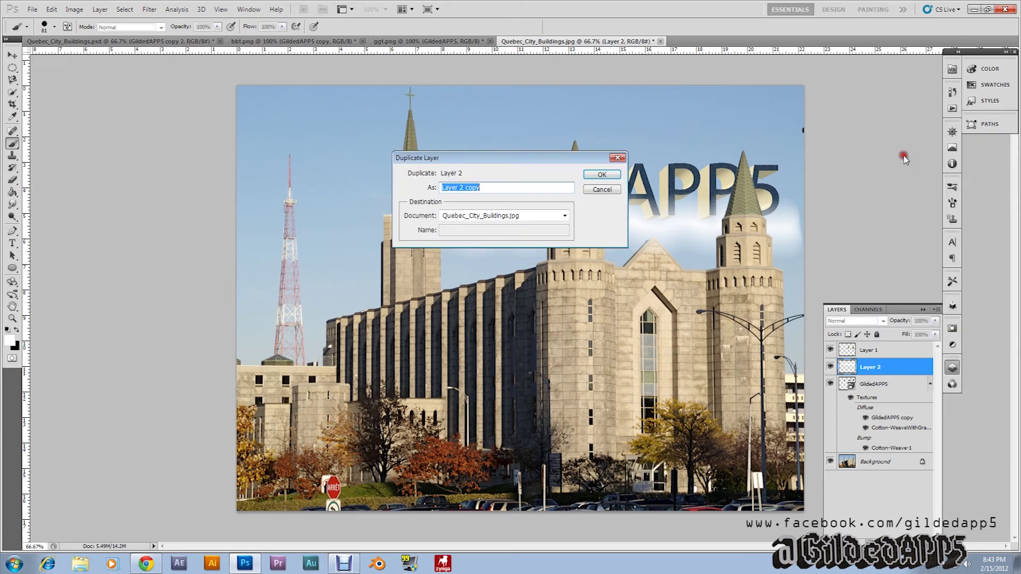
click(602, 174)
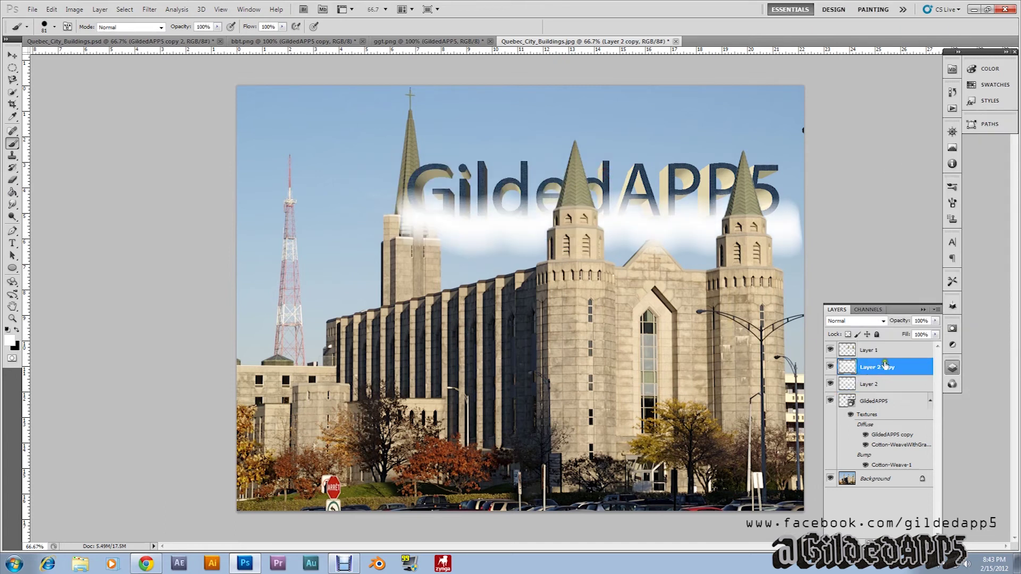
click(935, 335)
click(935, 321)
drag(936, 334, 897, 333)
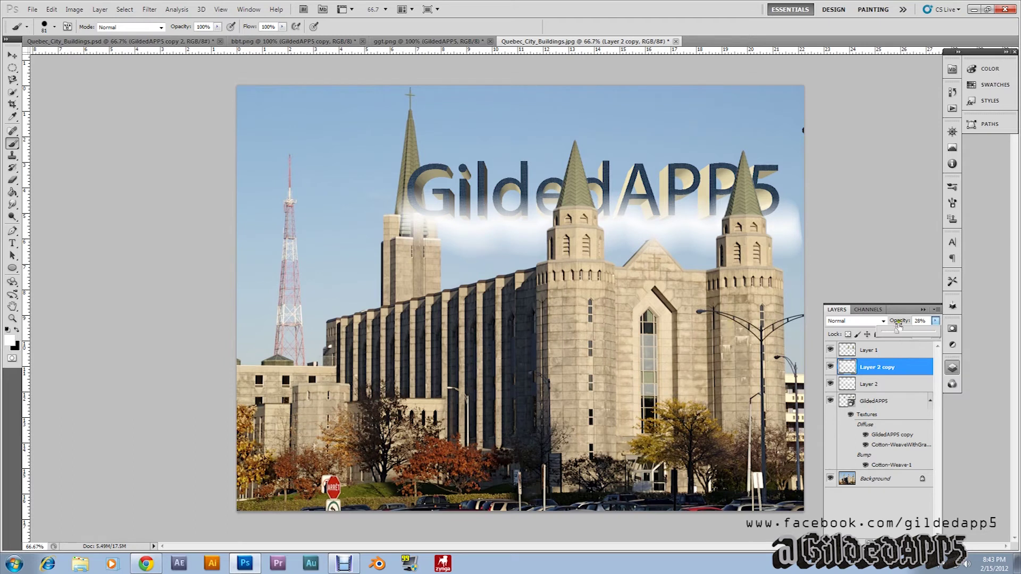
Step: Merge Layer 2 copy down into Layer 2
right_click(893, 370)
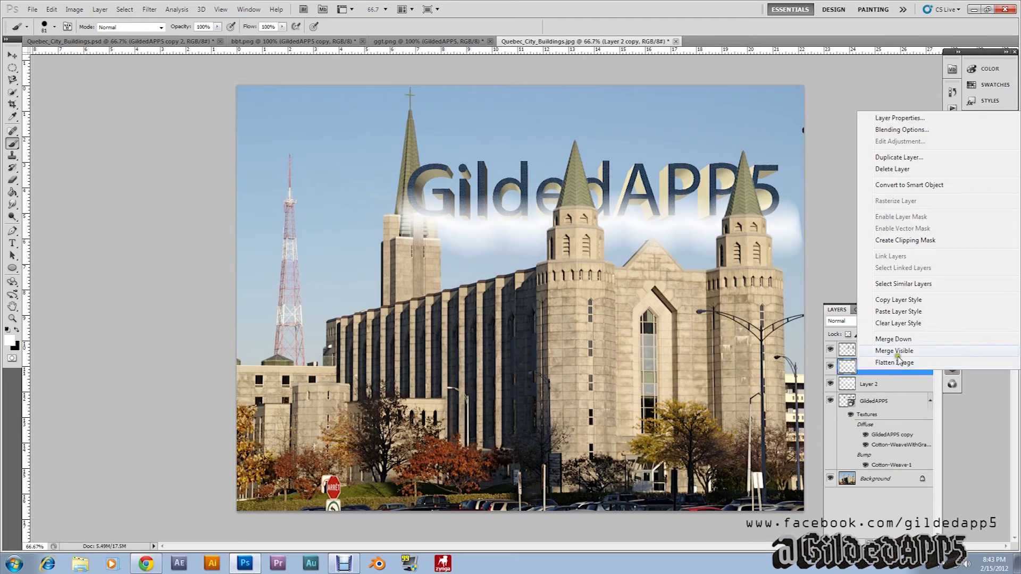
click(894, 339)
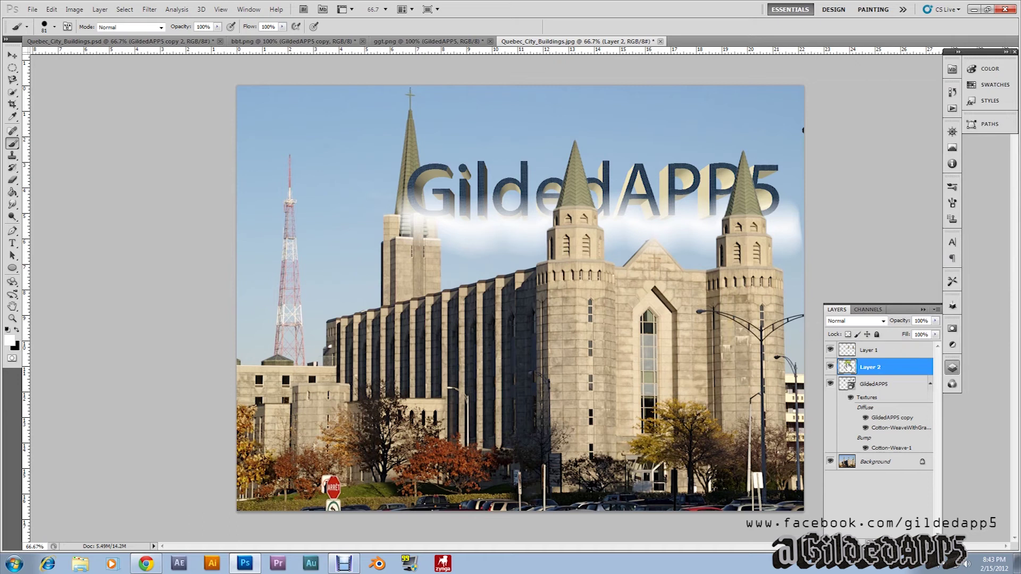
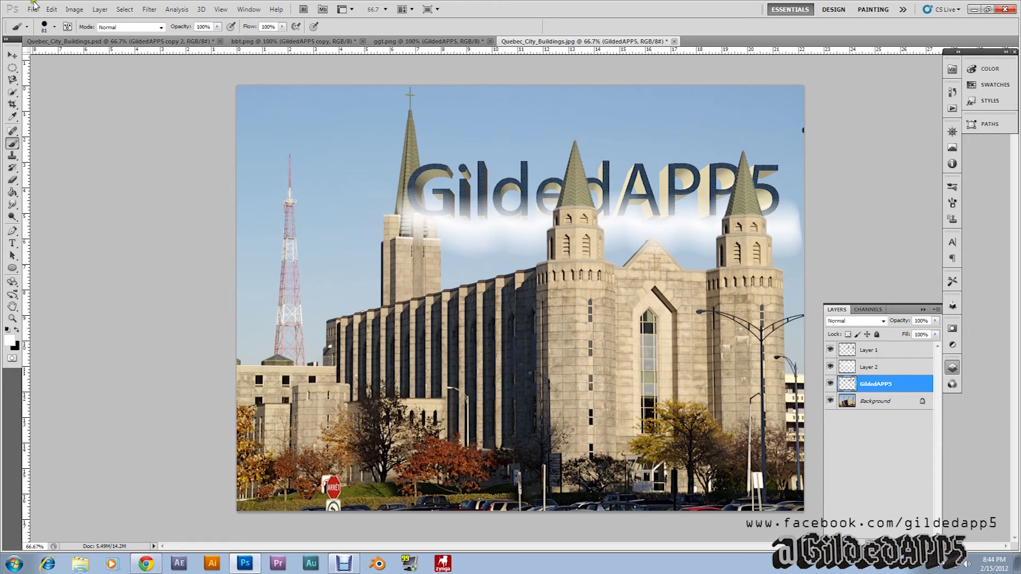
Step: Rasterize the 3D GildedAPP5 layer and duplicate it as GildedAPP5 copy
click(61, 16)
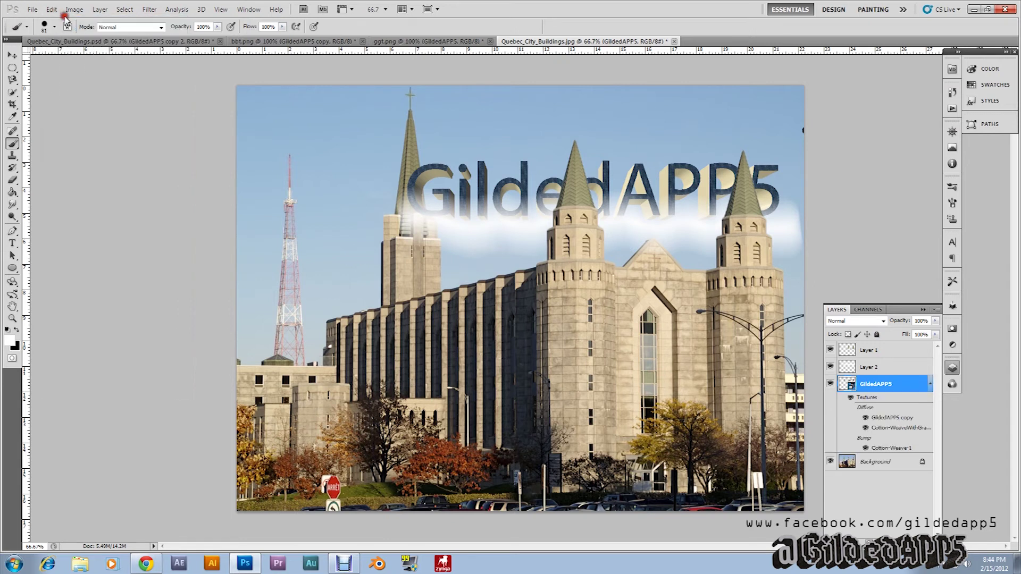
right_click(887, 391)
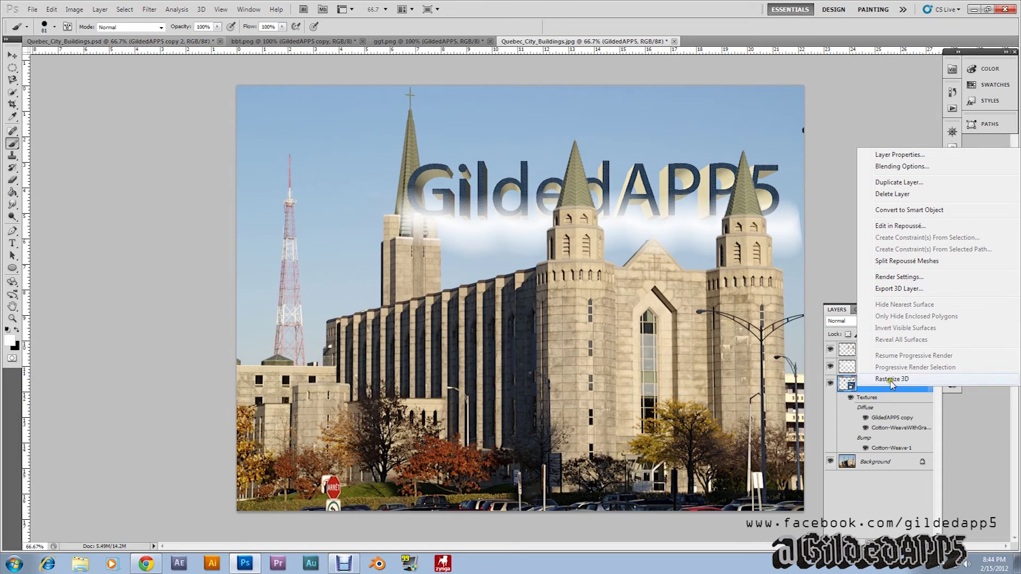
click(893, 379)
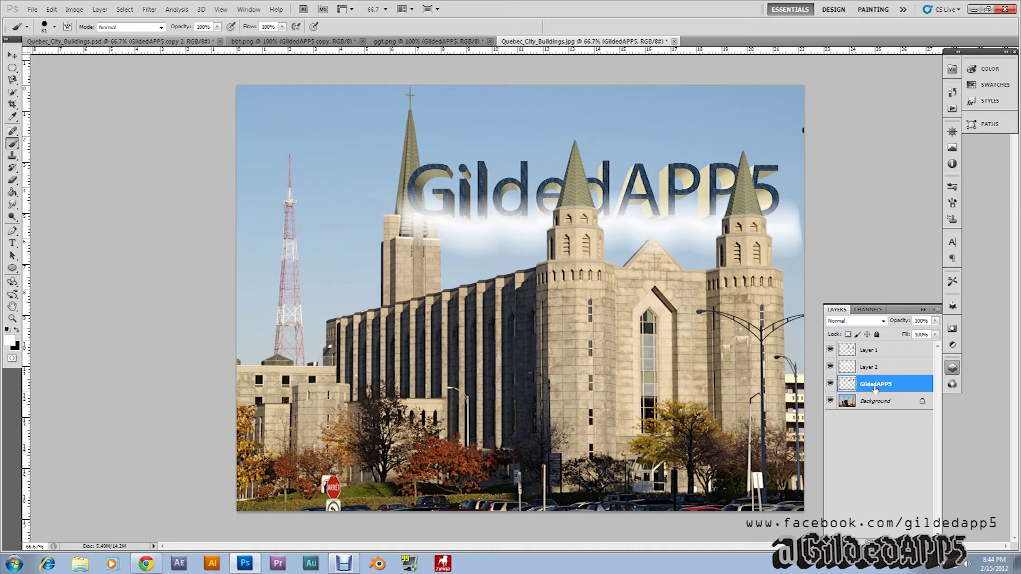
right_click(875, 390)
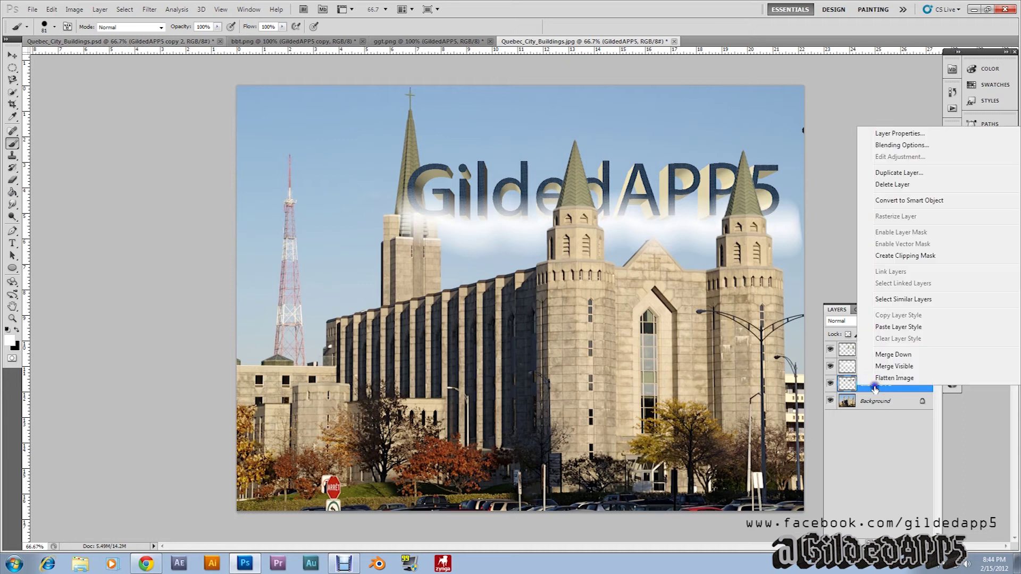
click(900, 174)
click(594, 176)
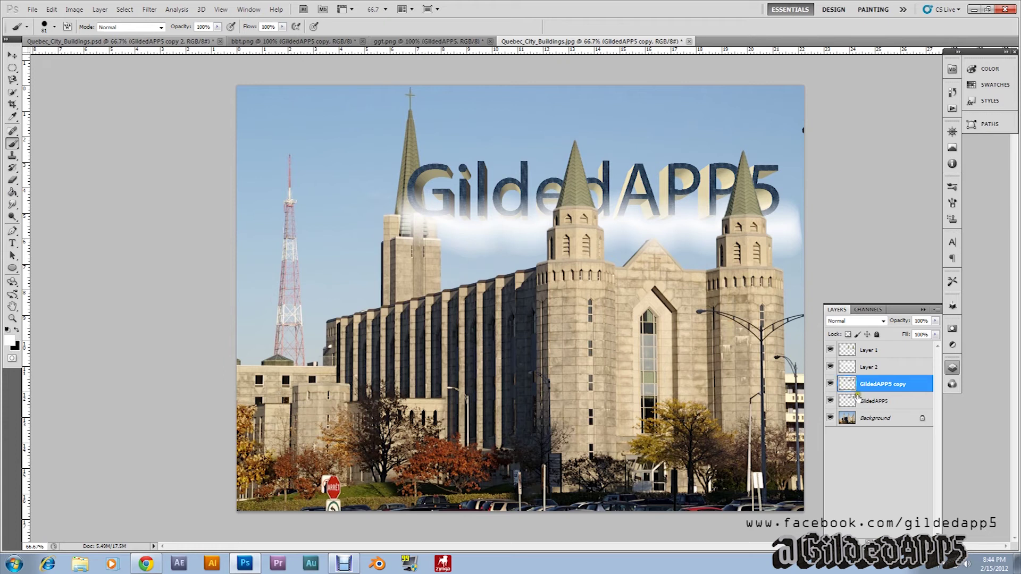
Step: Add a drop shadow to the lower GildedAPP5 layer with a distance of 124 px and a steeper light angle
click(873, 408)
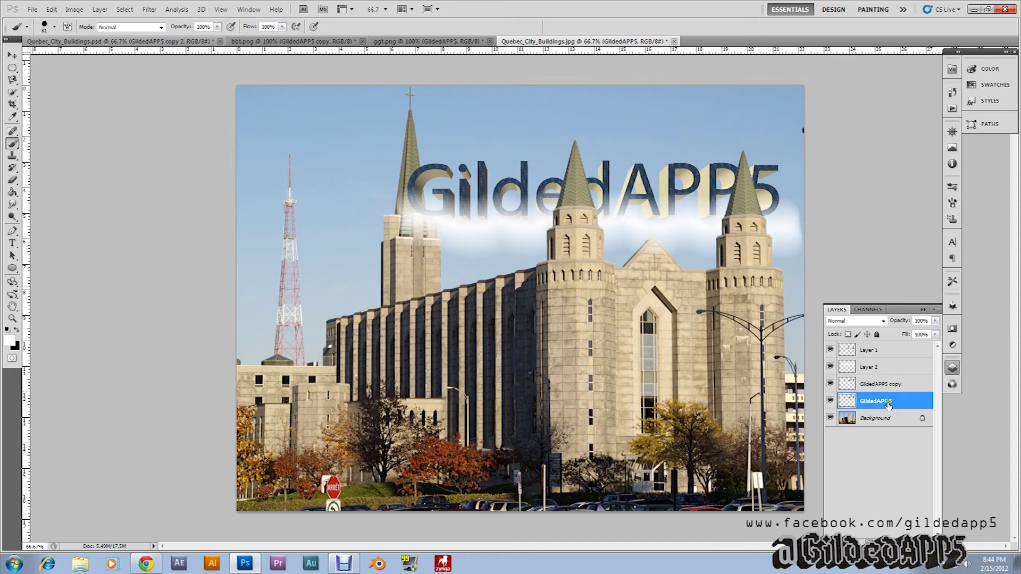
right_click(892, 404)
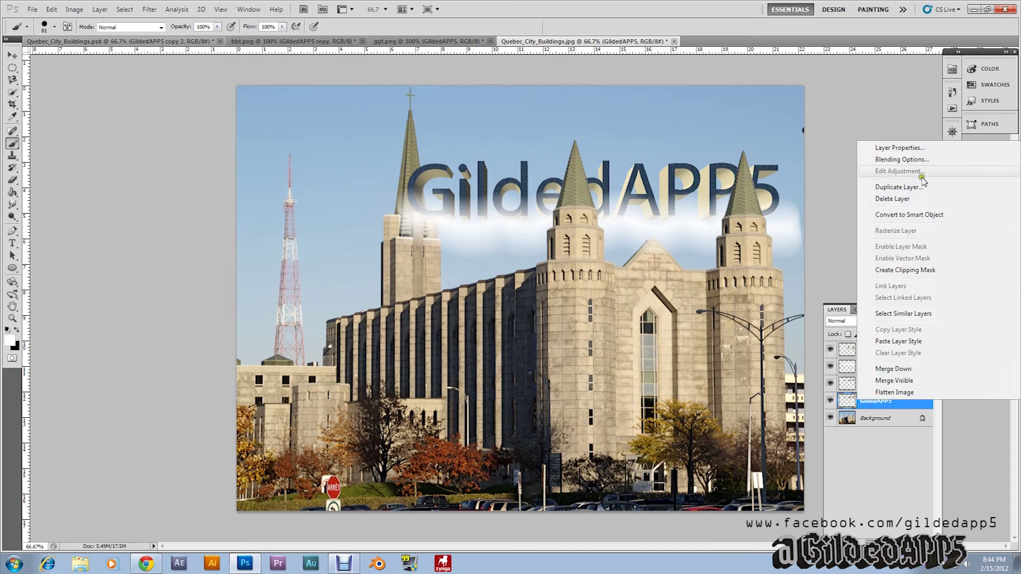
click(918, 160)
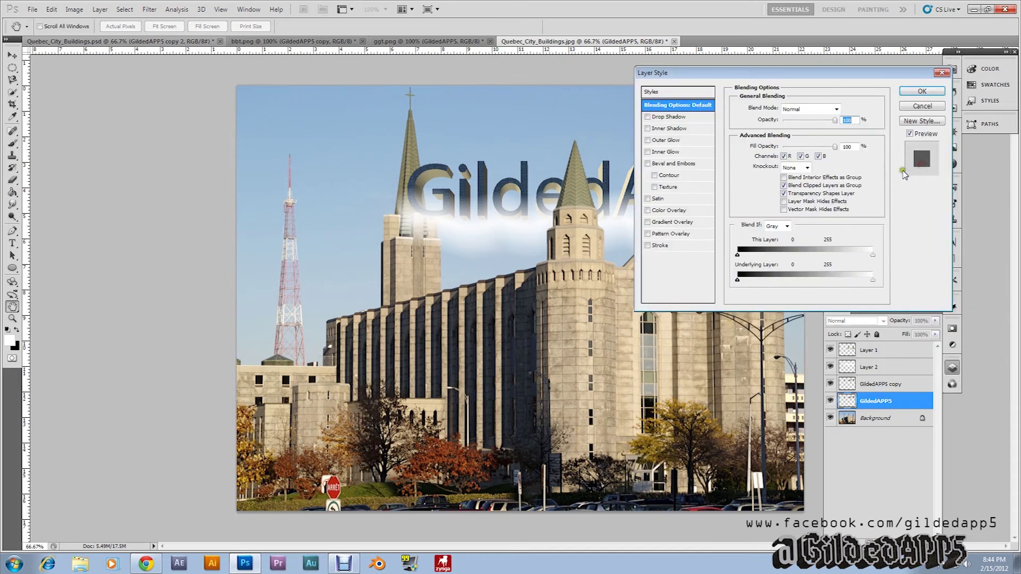
click(647, 117)
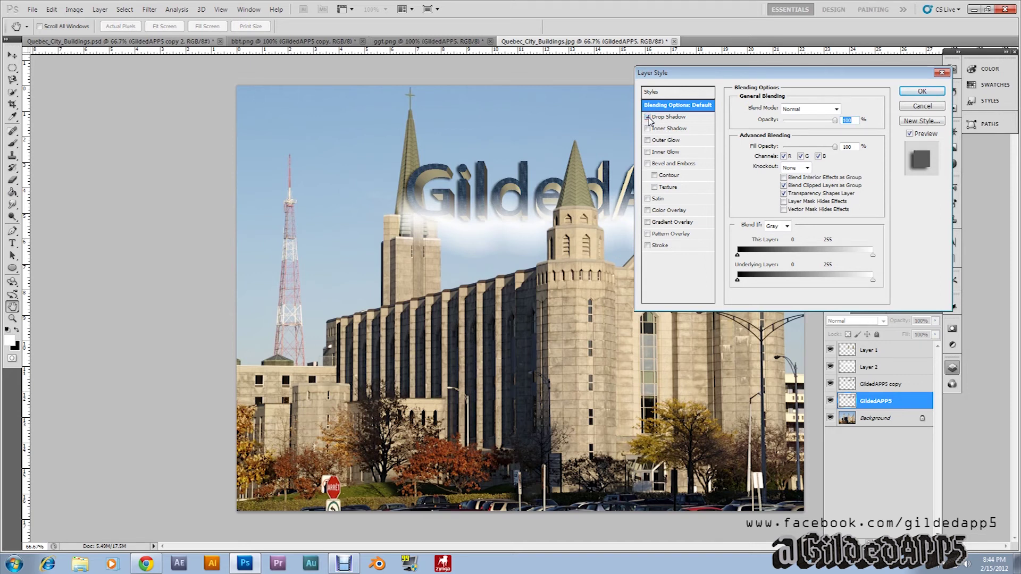
click(659, 117)
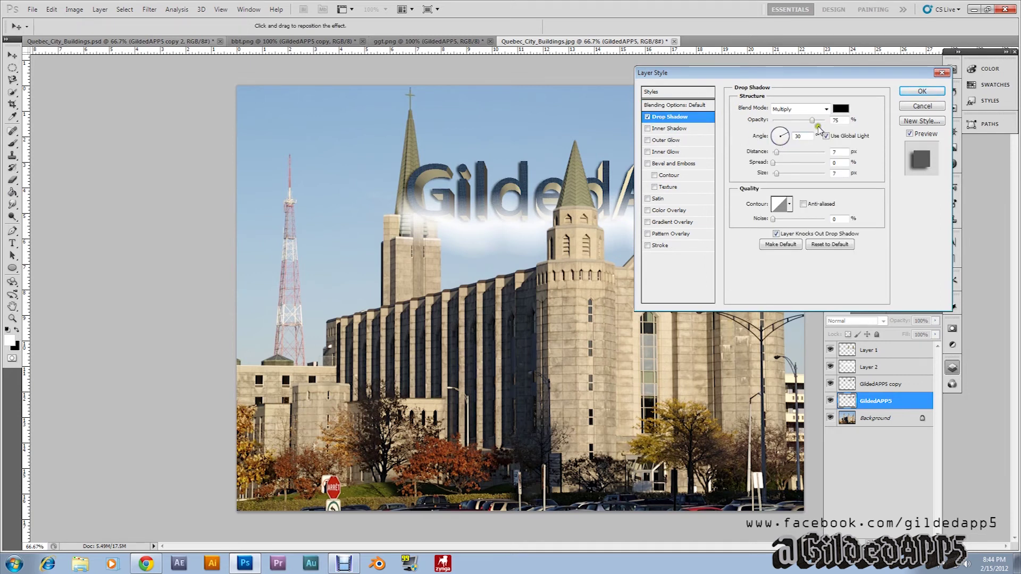
drag(776, 152, 814, 142)
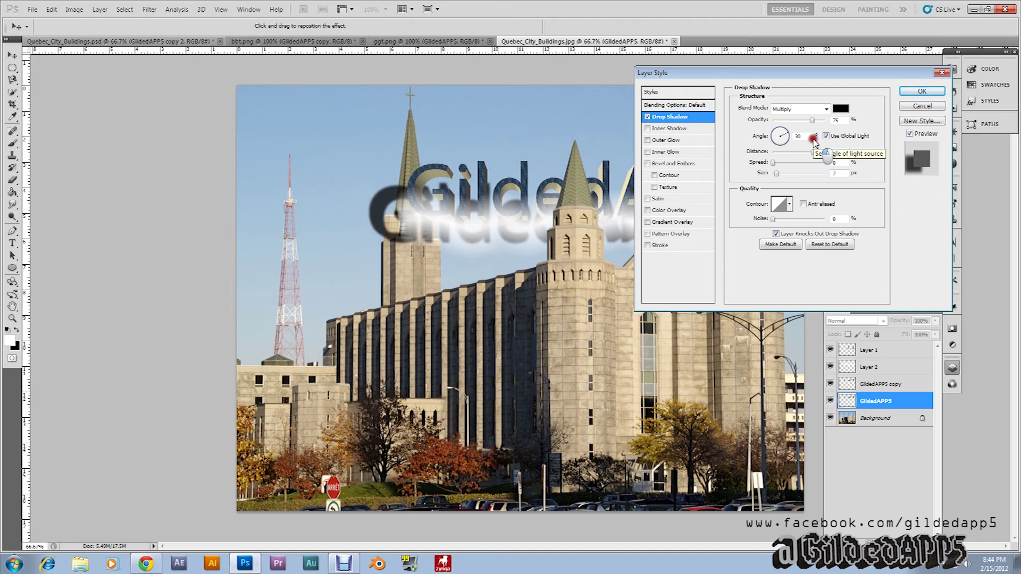
click(790, 135)
drag(790, 135, 788, 132)
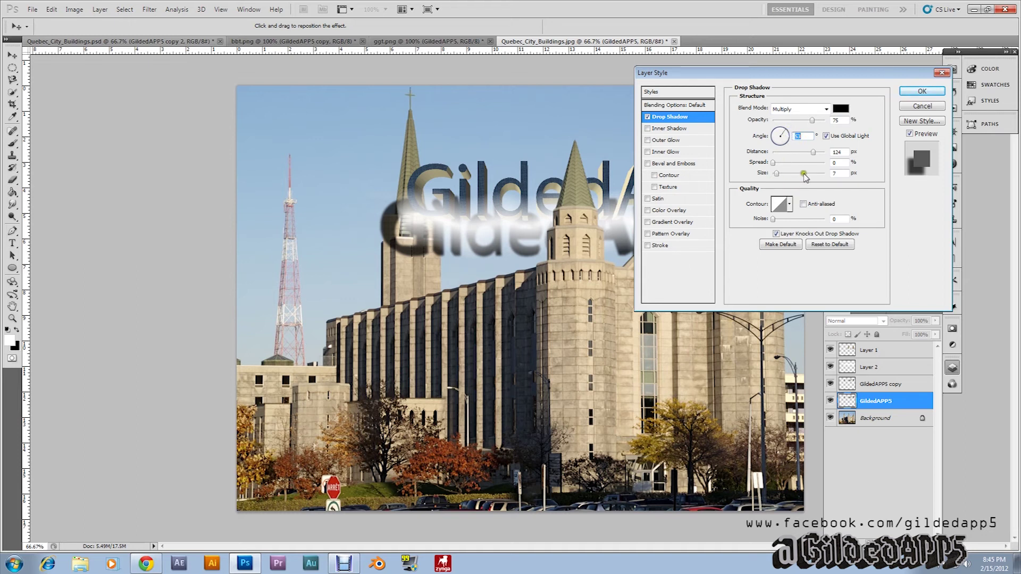
click(921, 92)
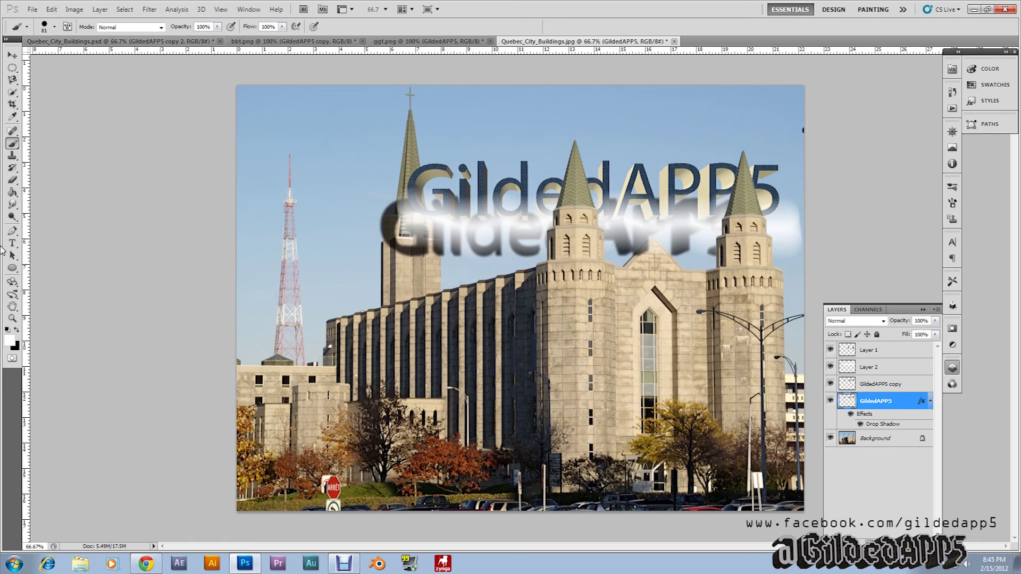
Step: Choose the Eraser tool and convert the GildedAPP5 layer with its drop shadow to a smart object
click(14, 180)
click(16, 182)
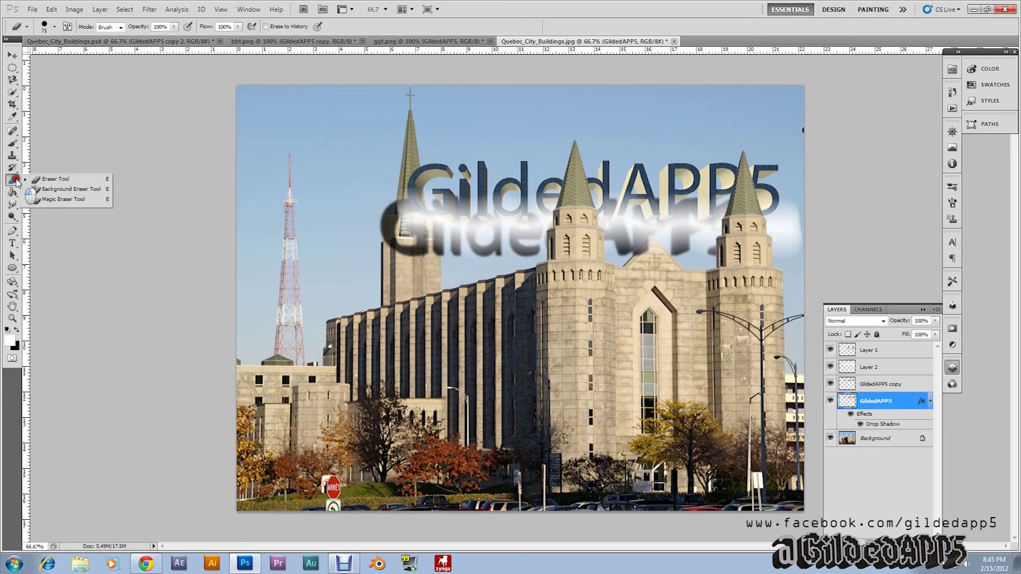
click(37, 180)
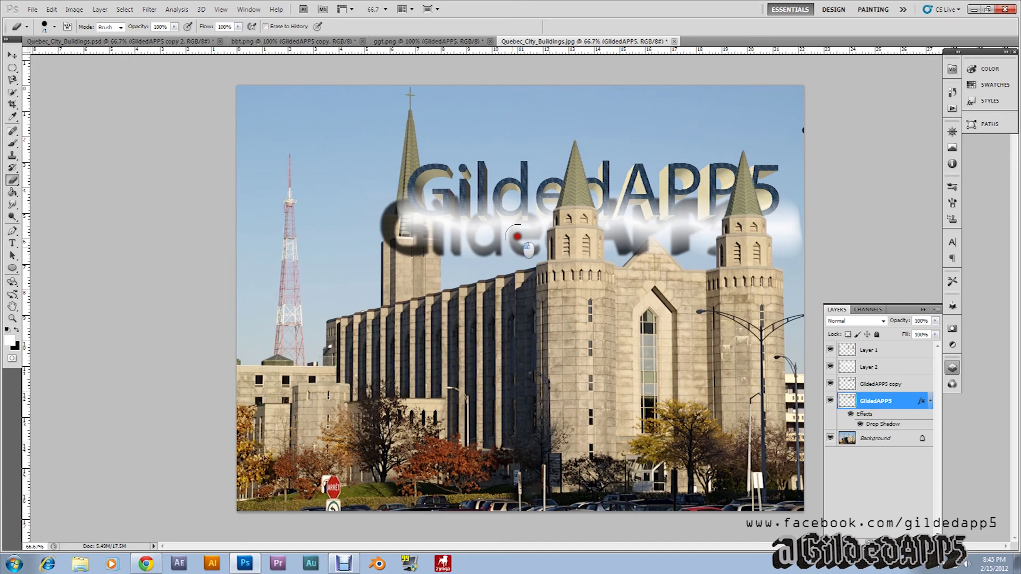
click(900, 403)
right_click(900, 403)
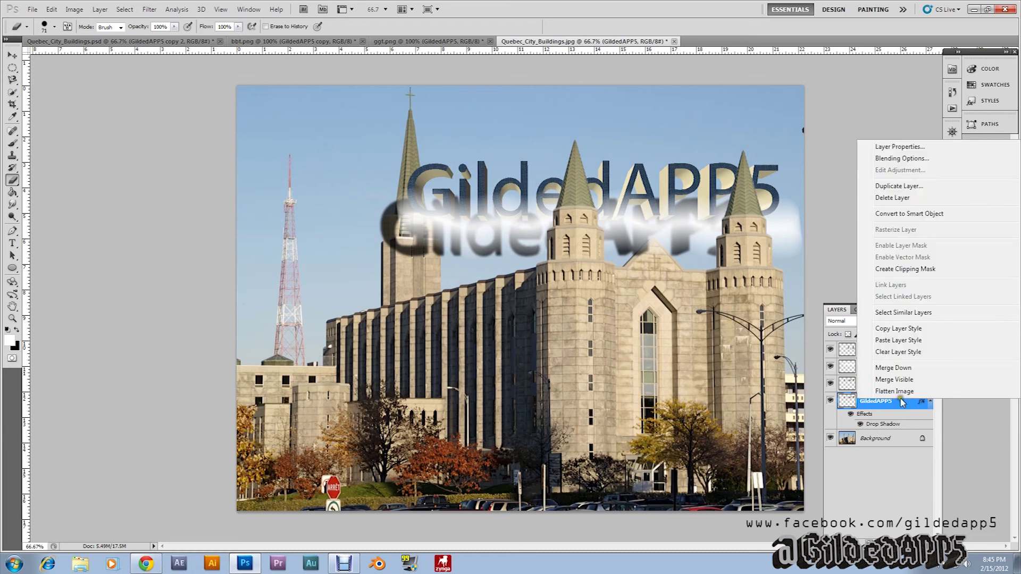
click(882, 407)
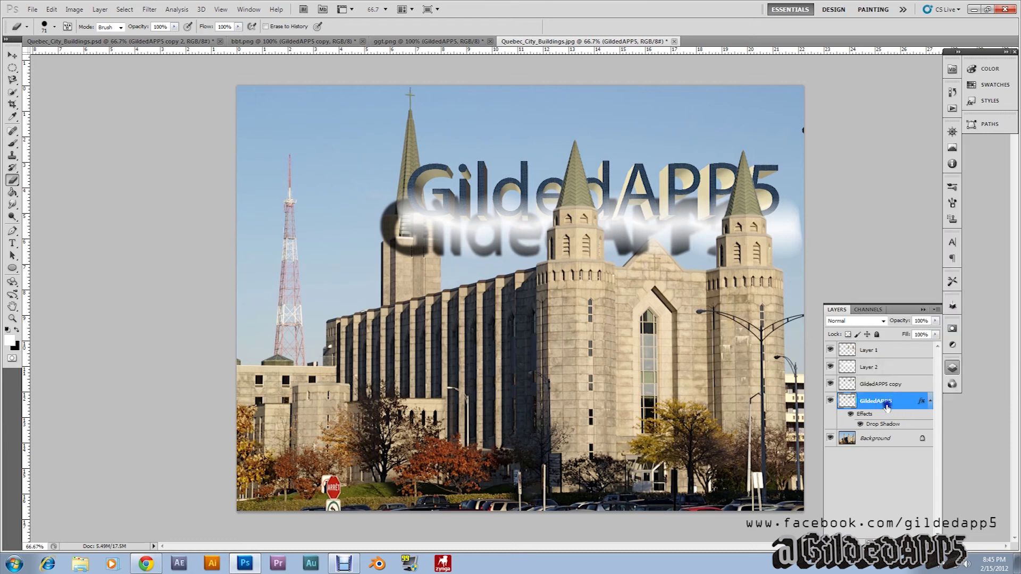
right_click(882, 407)
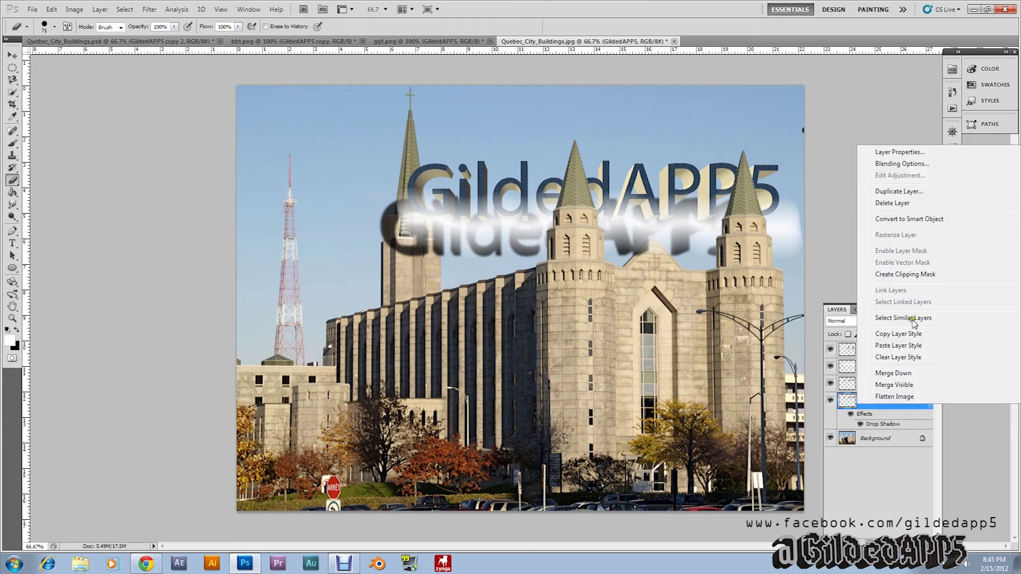
click(921, 223)
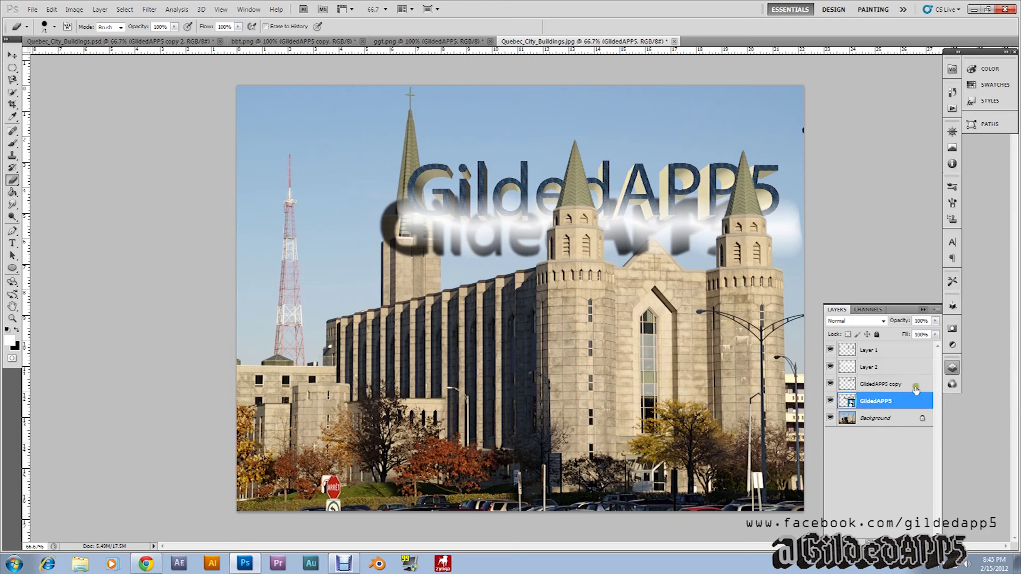
click(455, 239)
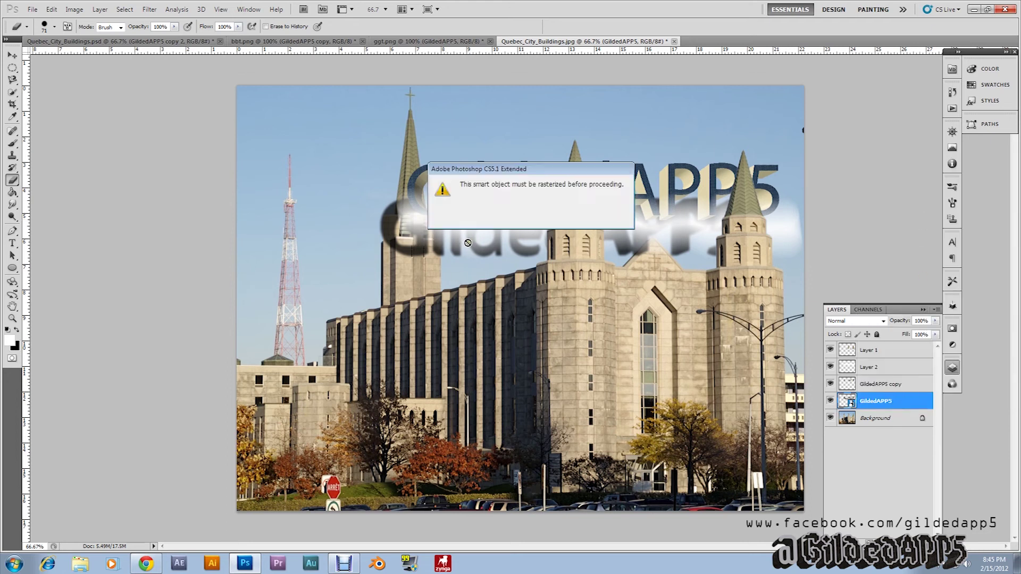
click(503, 221)
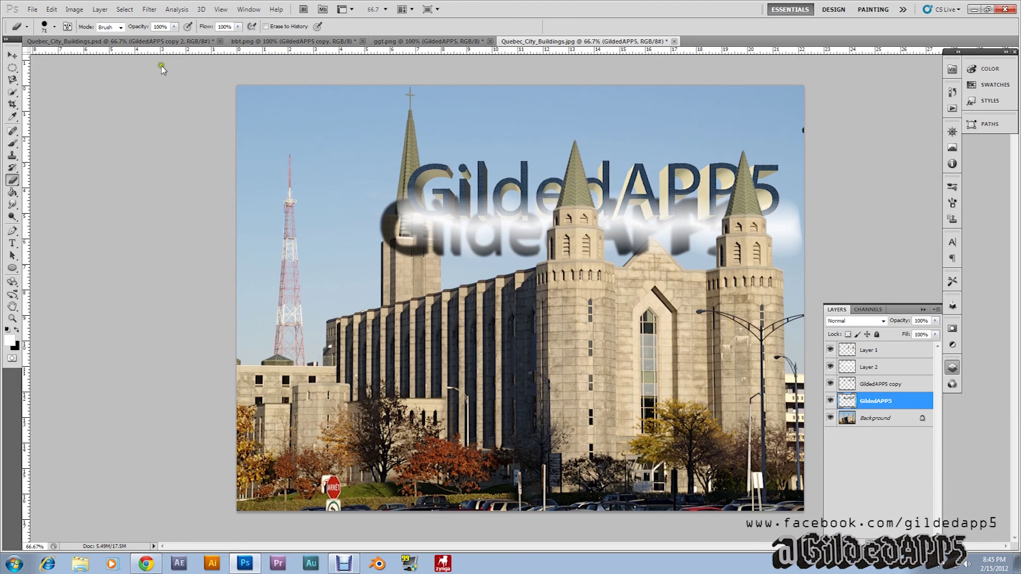
click(51, 9)
click(59, 16)
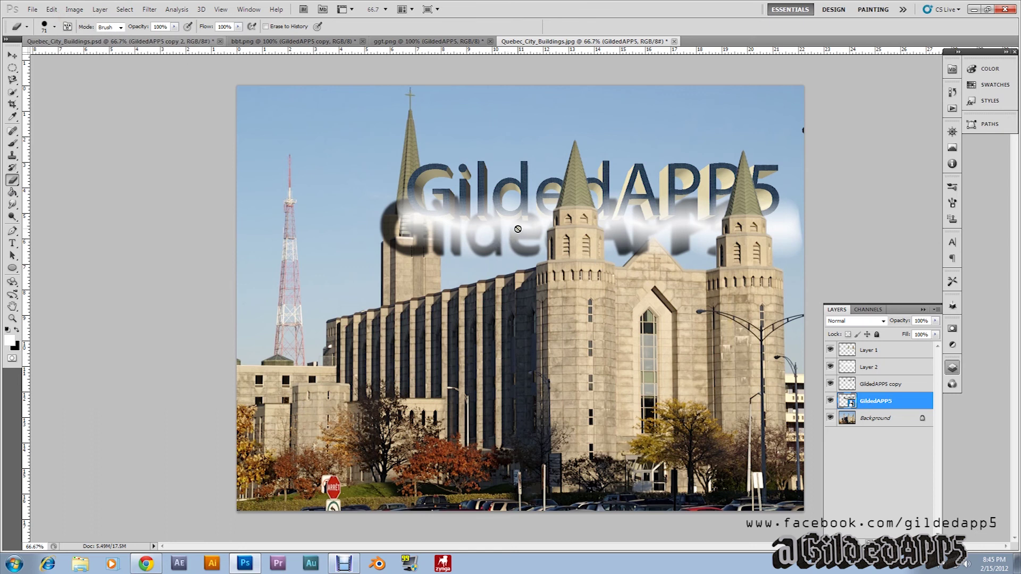
Step: Rasterize the GildedAPP5 smart object so its shadow can be erased
click(513, 234)
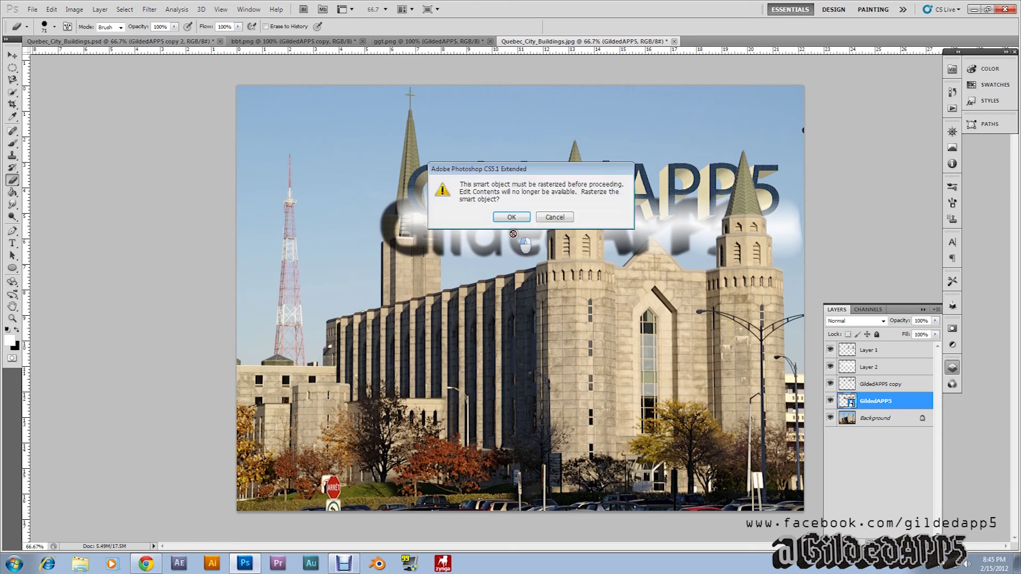
click(532, 189)
click(498, 214)
click(505, 217)
Step: Erase the shadow of the letters "ldedAPP5" below the text, keeping only the "Gi" shadow over the rear tower
mouse_move(497, 212)
mouse_down()
mouse_move(487, 254)
mouse_move(499, 194)
mouse_move(491, 253)
mouse_move(508, 204)
mouse_move(471, 241)
mouse_move(471, 198)
mouse_move(455, 251)
mouse_move(465, 197)
mouse_up()
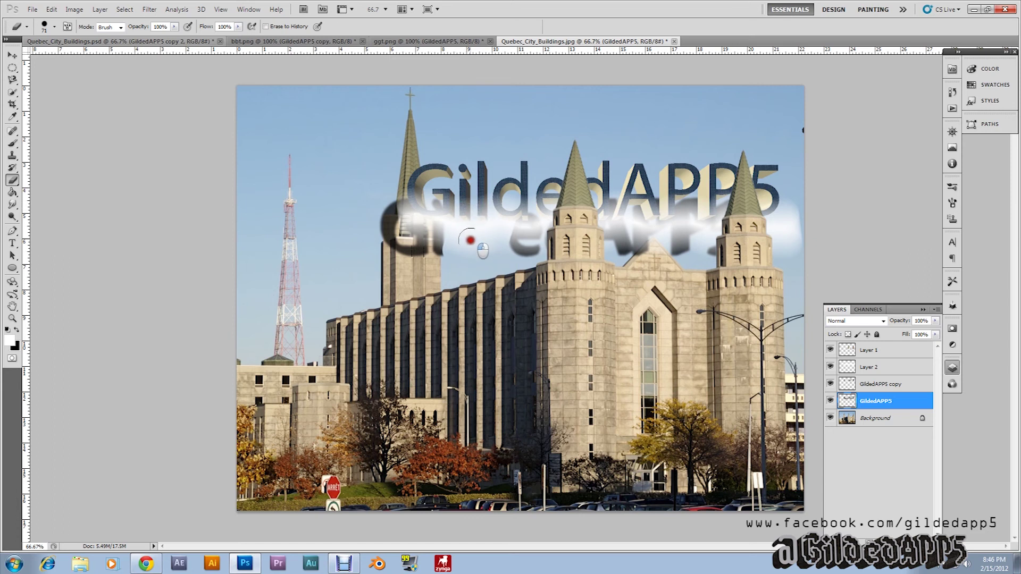
click(51, 9)
click(58, 17)
mouse_move(470, 218)
mouse_down()
mouse_move(473, 226)
mouse_move(460, 212)
mouse_move(493, 253)
mouse_move(511, 215)
mouse_move(534, 239)
mouse_move(561, 234)
mouse_move(556, 254)
mouse_move(620, 229)
mouse_move(633, 256)
mouse_move(614, 244)
mouse_move(632, 246)
mouse_move(662, 218)
mouse_move(702, 258)
mouse_move(702, 224)
mouse_move(740, 234)
mouse_move(746, 218)
mouse_move(713, 250)
mouse_move(637, 216)
mouse_move(629, 234)
mouse_up()
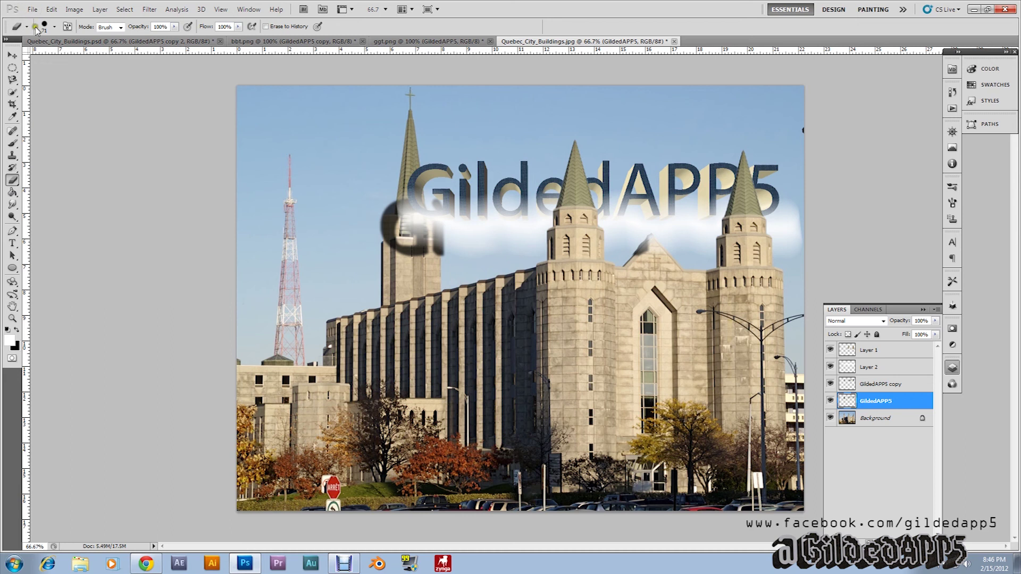
Step: Set the eraser to a hard round 71 px brush with 100% hardness
click(54, 27)
click(73, 117)
click(108, 116)
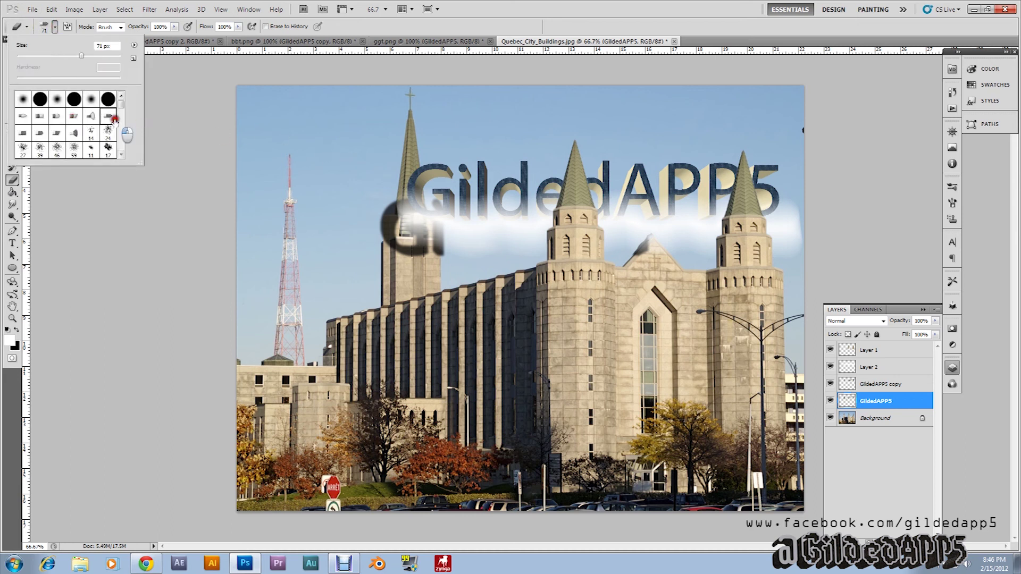
mouse_move(126, 108)
mouse_down()
mouse_move(136, 136)
mouse_move(124, 104)
mouse_up()
click(104, 101)
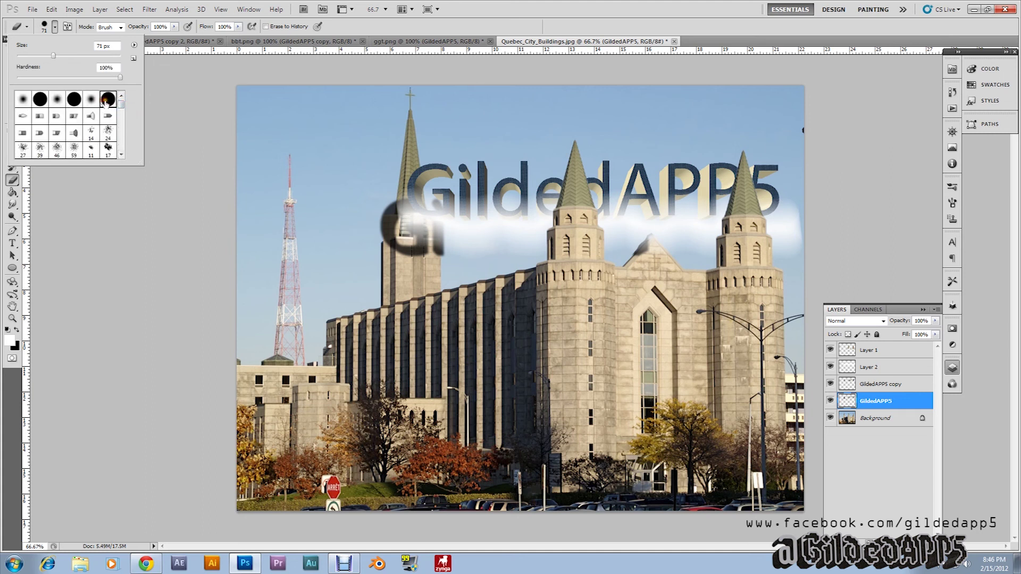
click(570, 134)
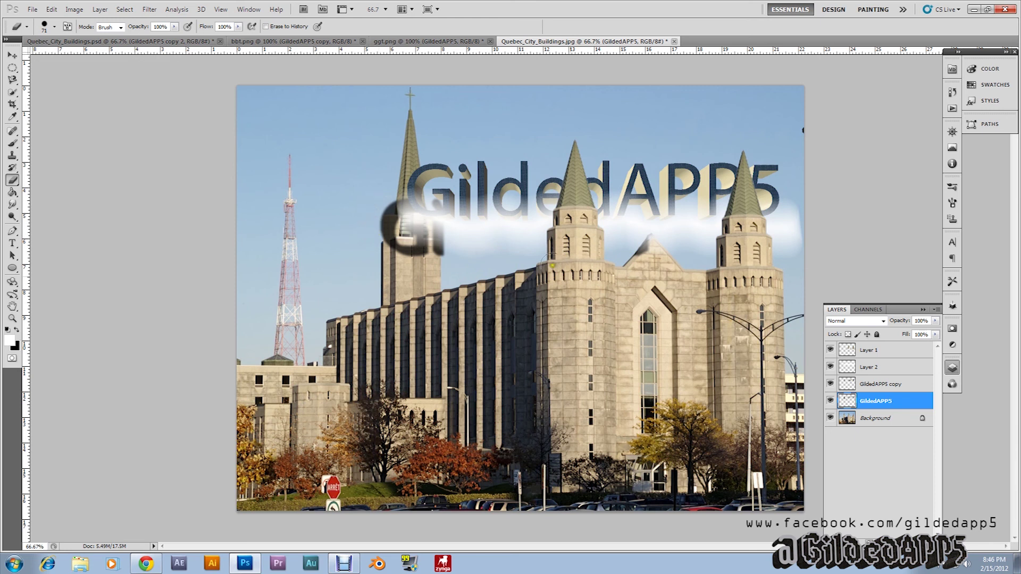
Step: Trim leftover shadow beside the "Gi" shadow on the GildedAPP5 layer and step back the last eraser strokes
mouse_move(658, 257)
mouse_down()
mouse_move(644, 259)
mouse_move(667, 252)
mouse_move(649, 255)
mouse_up()
drag(455, 257, 455, 231)
click(50, 10)
click(50, 10)
click(51, 9)
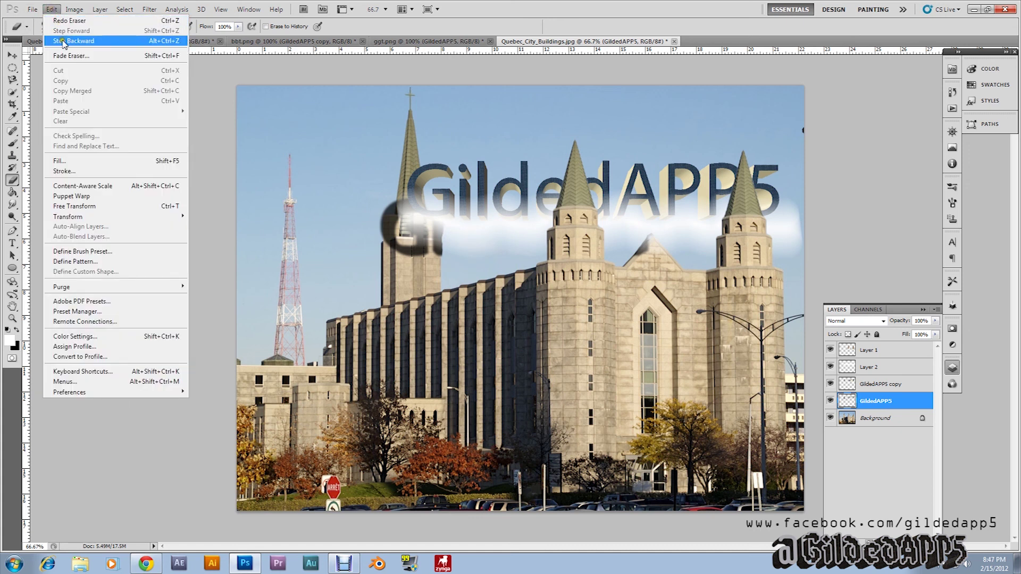
click(63, 42)
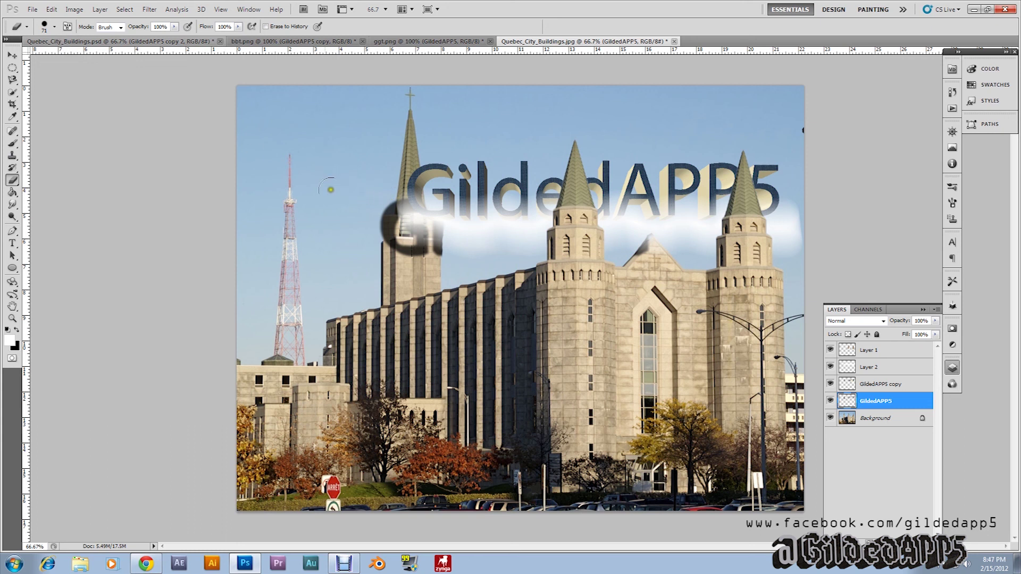